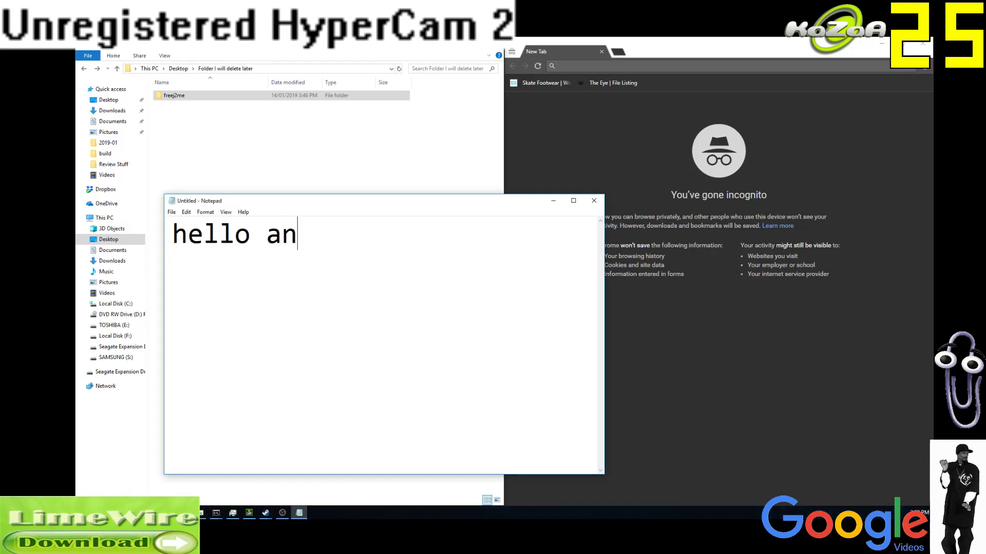
Complete the greeting in the open note so it reads "hello and welcome to my youtube video"
{"action": "type", "text": "to "}
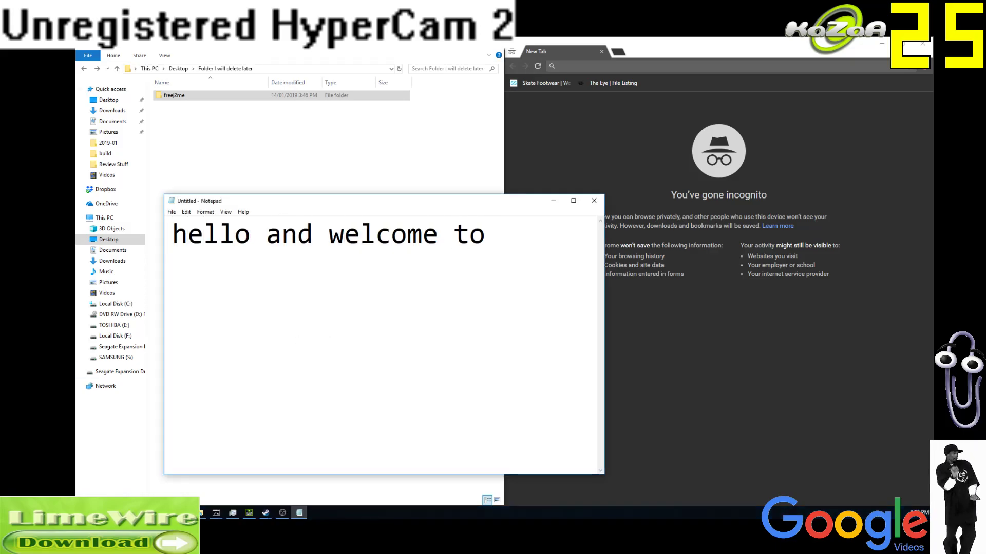
{"action": "type", "text": "my youtube video"}
{"action": "key", "text": "Return"}
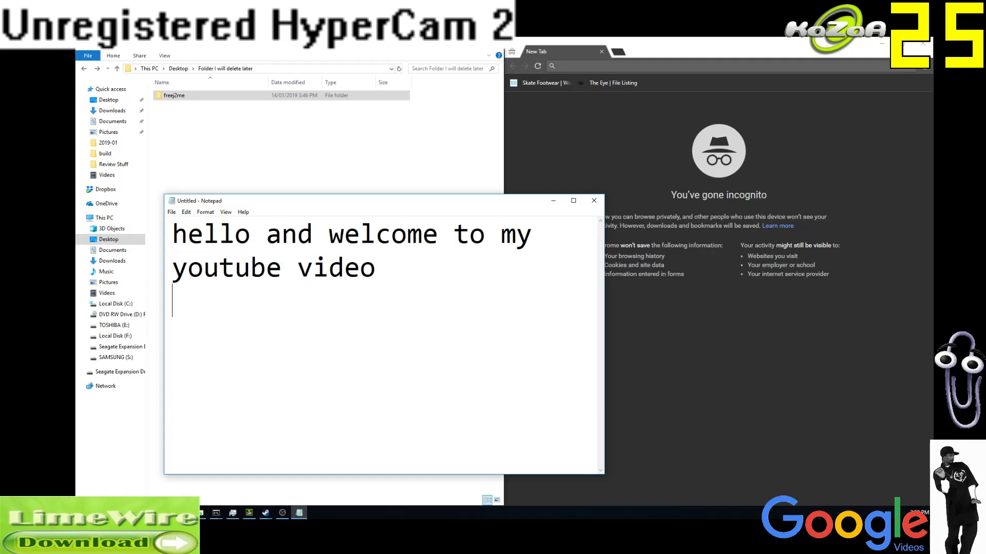
Add a new paragraph to the note: "today we will be making a video about how to emulate j2me games"
{"action": "key", "text": "Return"}
{"action": "type", "text": "today we will b"}
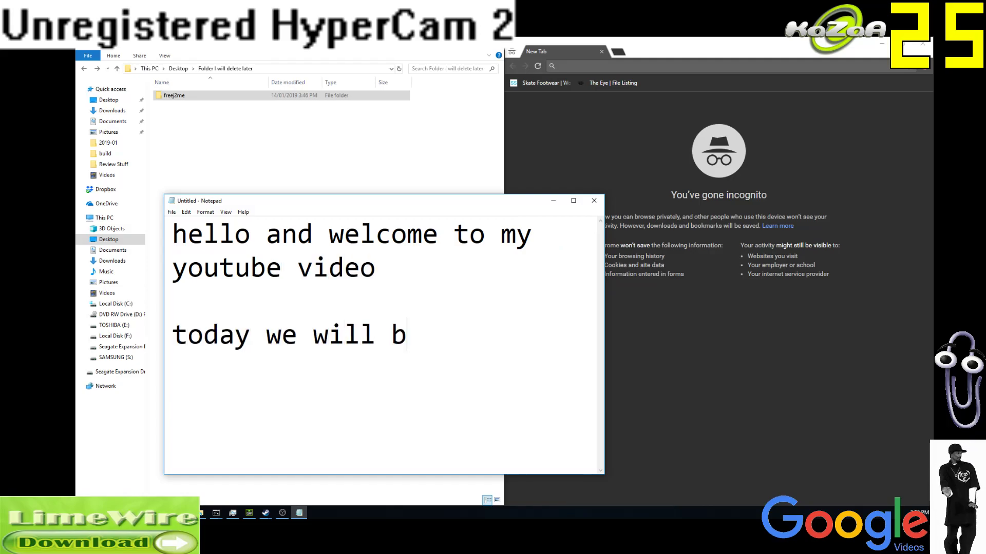
{"action": "type", "text": "e making a vi"}
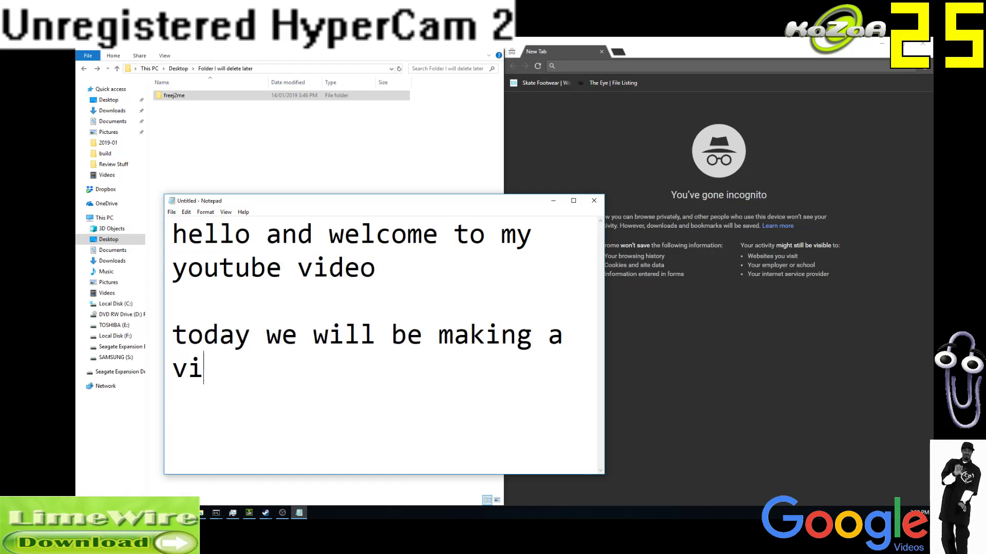
{"action": "type", "text": "deo about how to emul"}
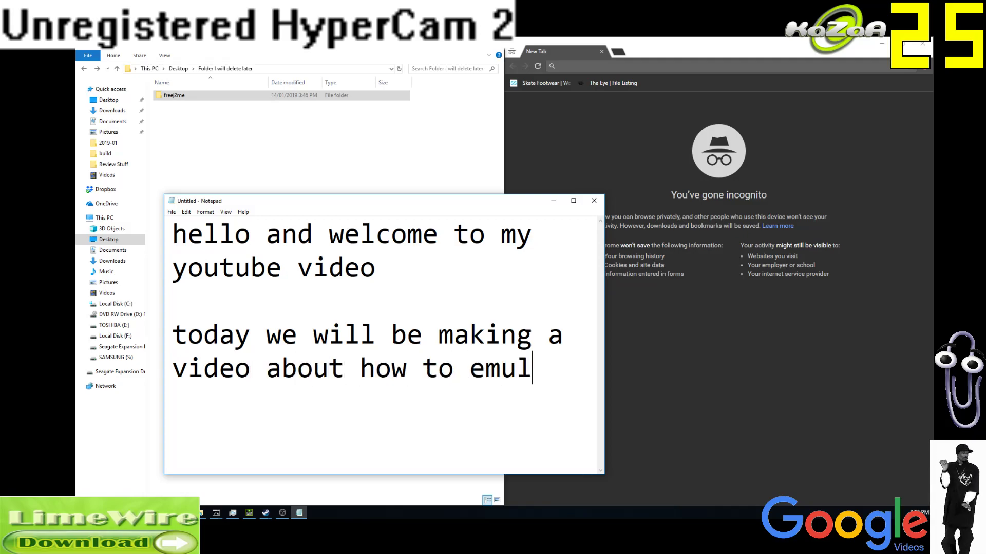
{"action": "type", "text": "ate j2me games"}
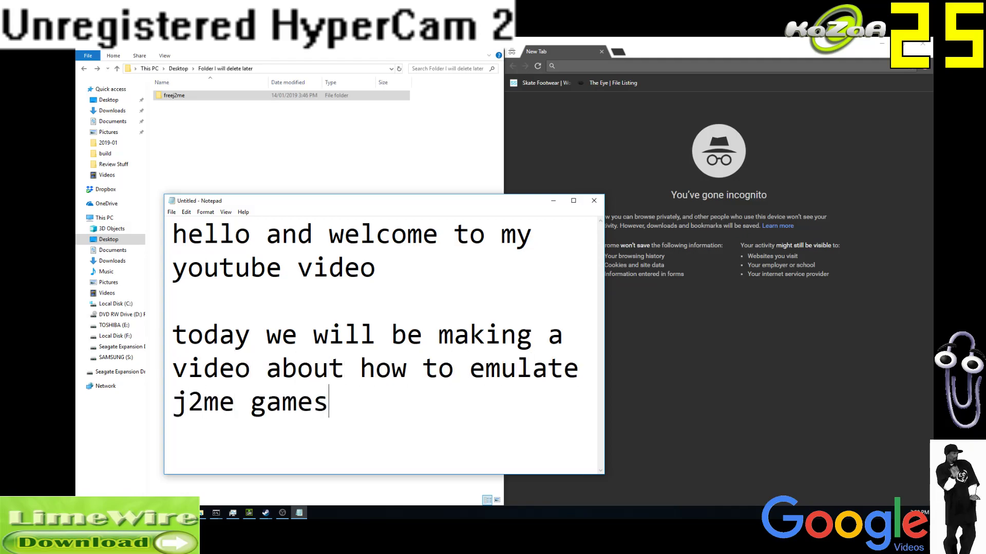
Add a further paragraph to the note: "did you guys like the new evanescence album (sry for spelling)"
{"action": "key", "text": "Return"}
{"action": "key", "text": "Return"}
{"action": "type", "text": "did you guys like the ne"}
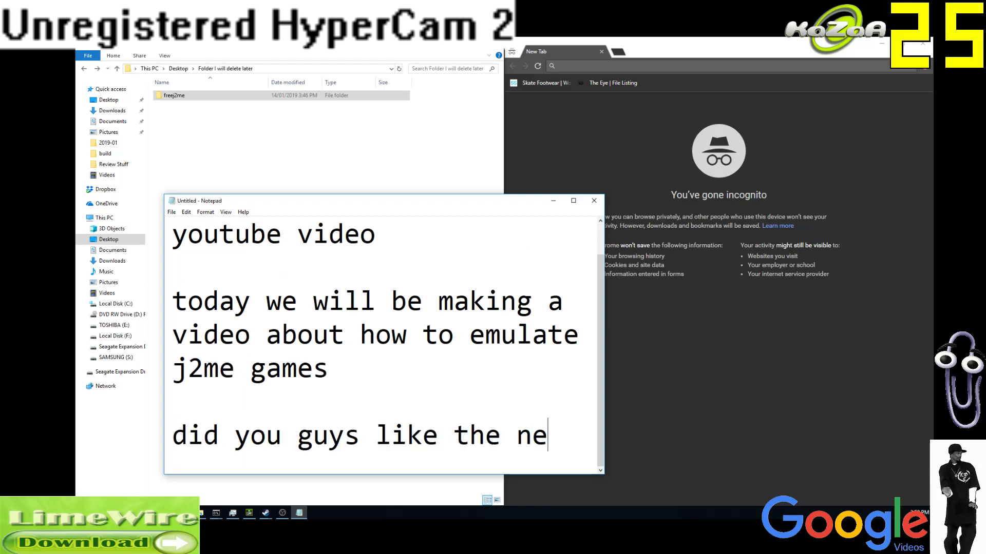
{"action": "type", "text": "w evanescen"}
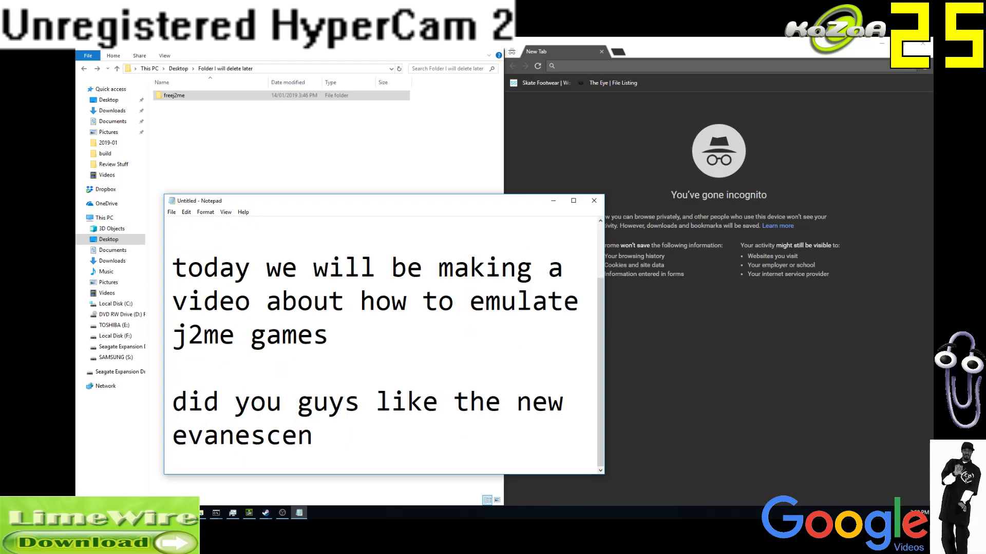
{"action": "type", "text": "ce album (s"}
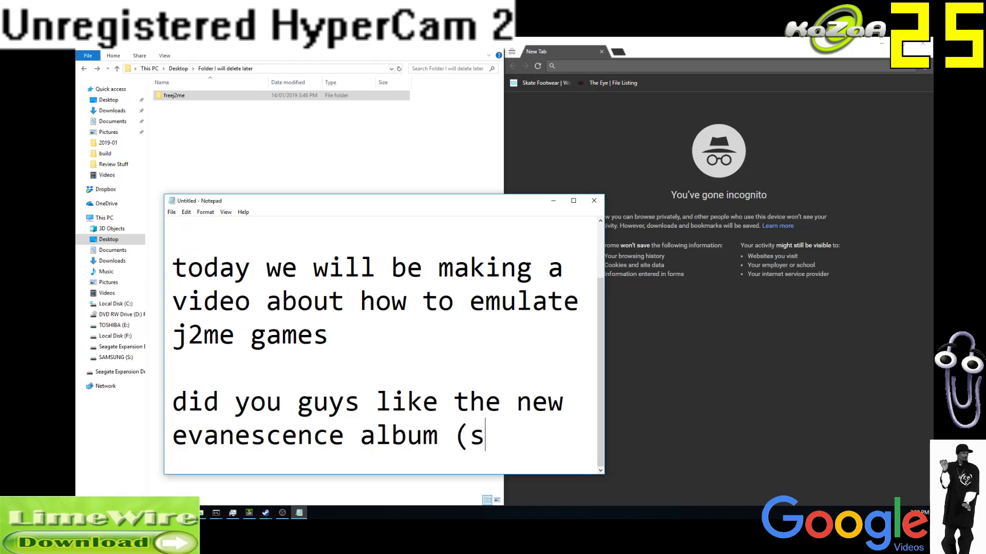
{"action": "type", "text": "ry for"}
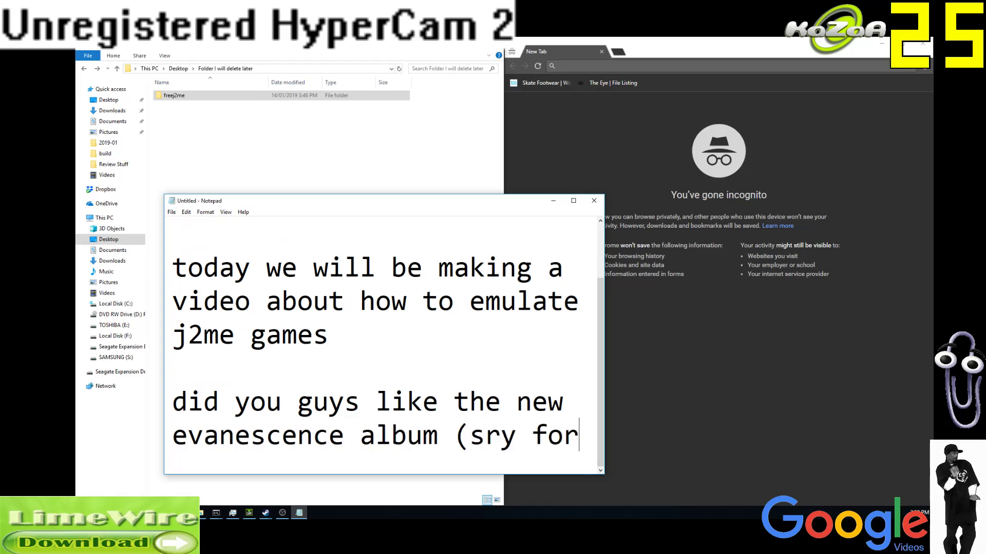
{"action": "type", "text": " spelling)"}
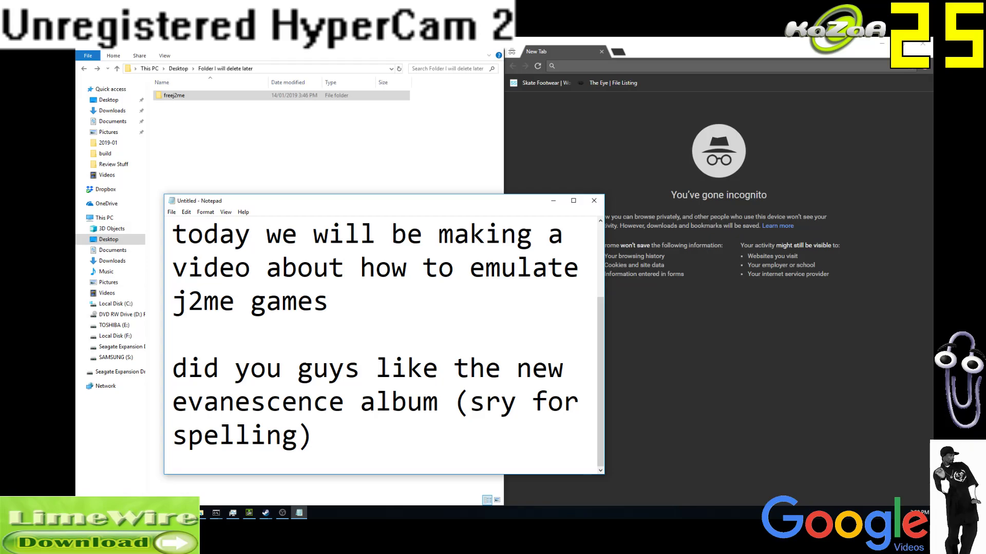
{"action": "scroll", "coordinate": [411, 292], "scroll_direction": "up", "scroll_amount": 1}
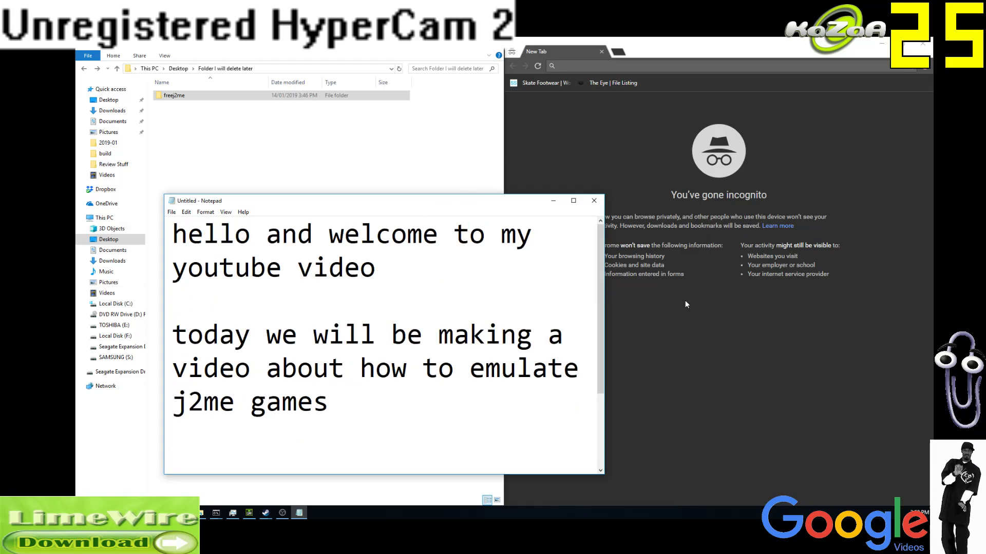
Close the Notepad note without saving it
{"action": "left_click", "coordinate": [184, 96]}
{"action": "left_click", "coordinate": [770, 65]}
{"action": "left_click", "coordinate": [593, 200]}
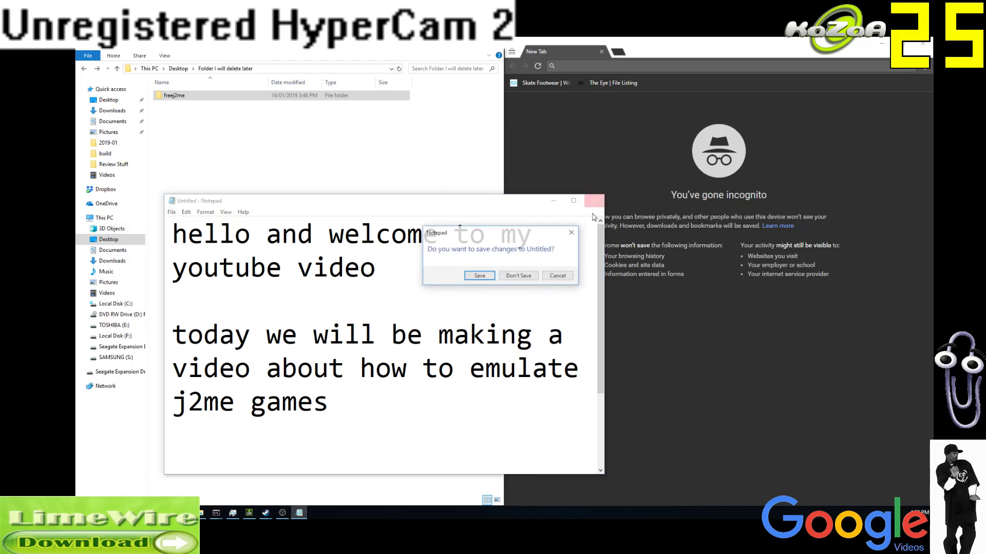
{"action": "left_click", "coordinate": [520, 280]}
{"action": "left_click", "coordinate": [374, 179]}
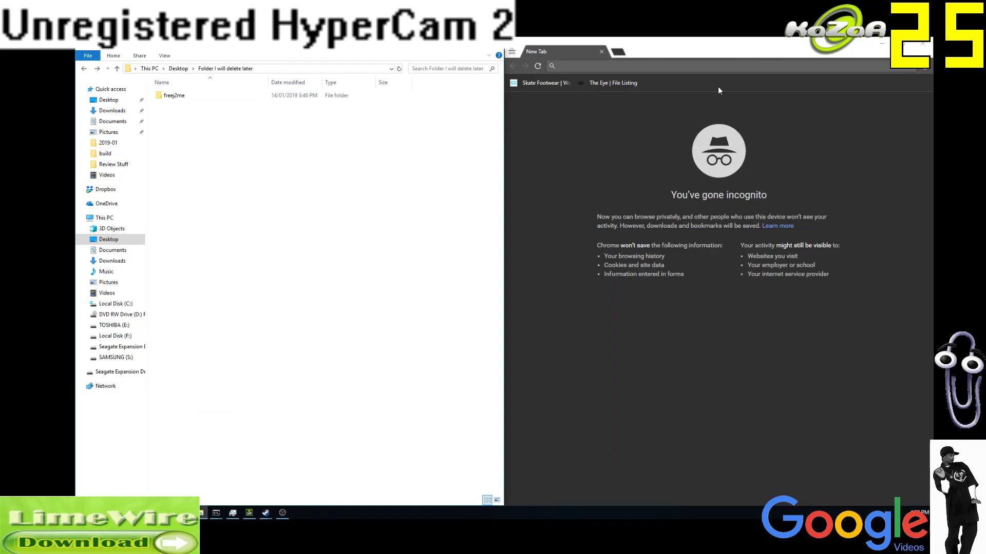
Search the web for freej2me and download FreeJ2ME from its SourceForge project page
{"action": "left_click", "coordinate": [696, 67]}
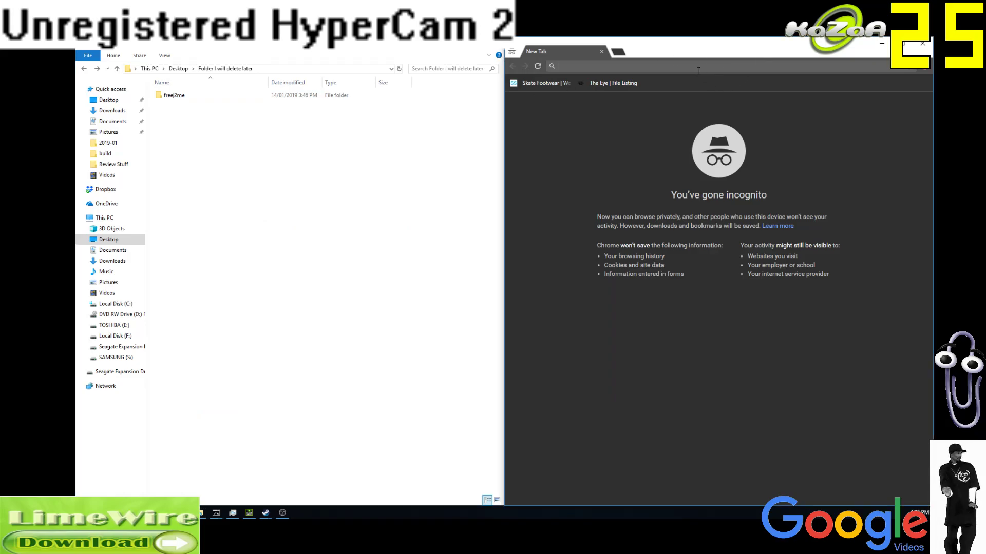
{"action": "type", "text": "freej2me"}
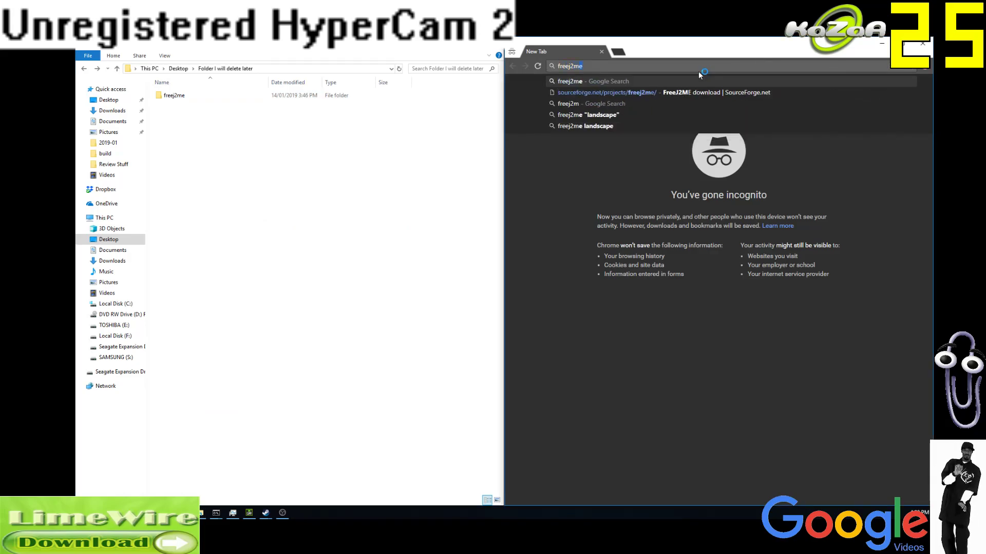
{"action": "key", "text": "Return"}
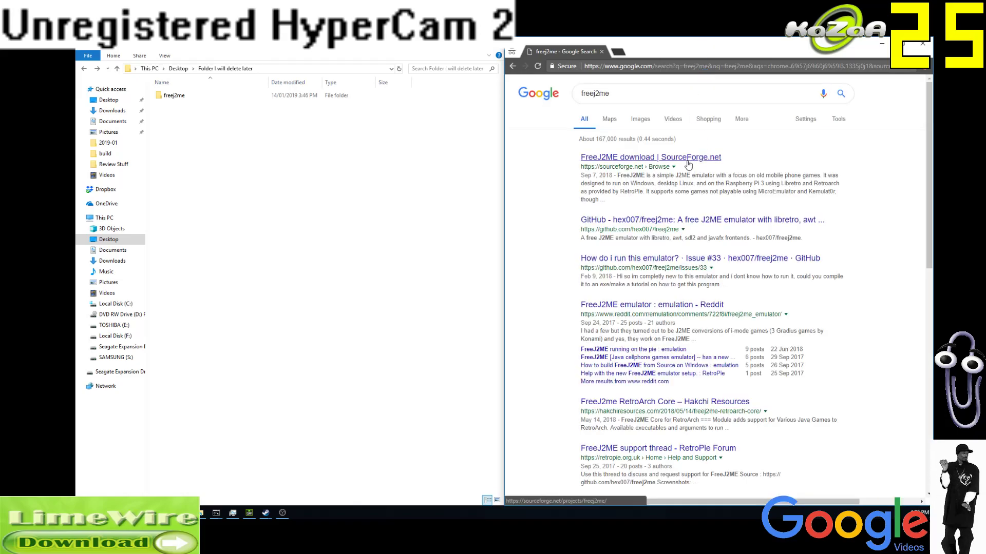
{"action": "left_click", "coordinate": [688, 163]}
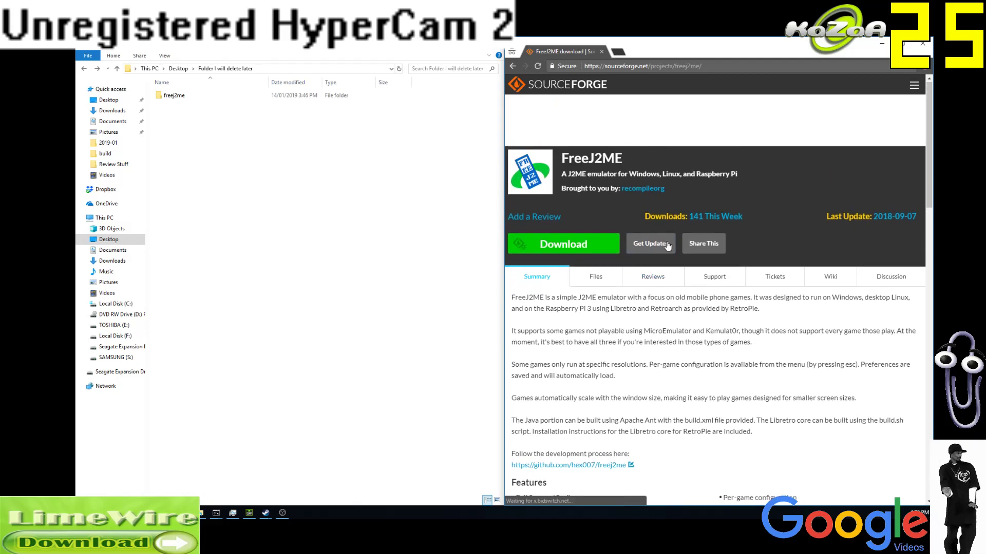
{"action": "left_click", "coordinate": [606, 242]}
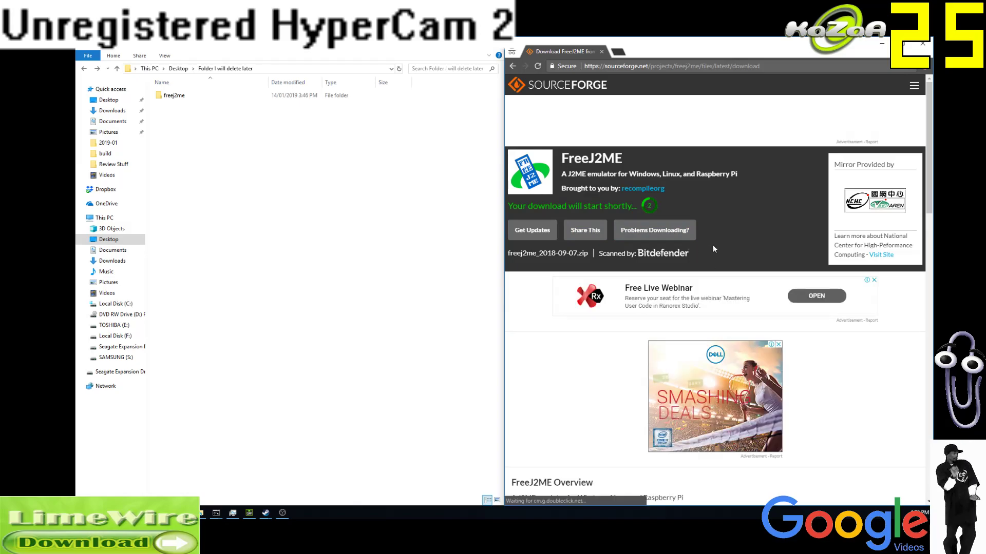
{"action": "left_click", "coordinate": [174, 97]}
{"action": "mouse_move", "coordinate": [228, 138]}
{"action": "left_mouse_down"}
{"action": "mouse_move", "coordinate": [203, 92]}
{"action": "mouse_move", "coordinate": [233, 139]}
{"action": "left_mouse_up"}
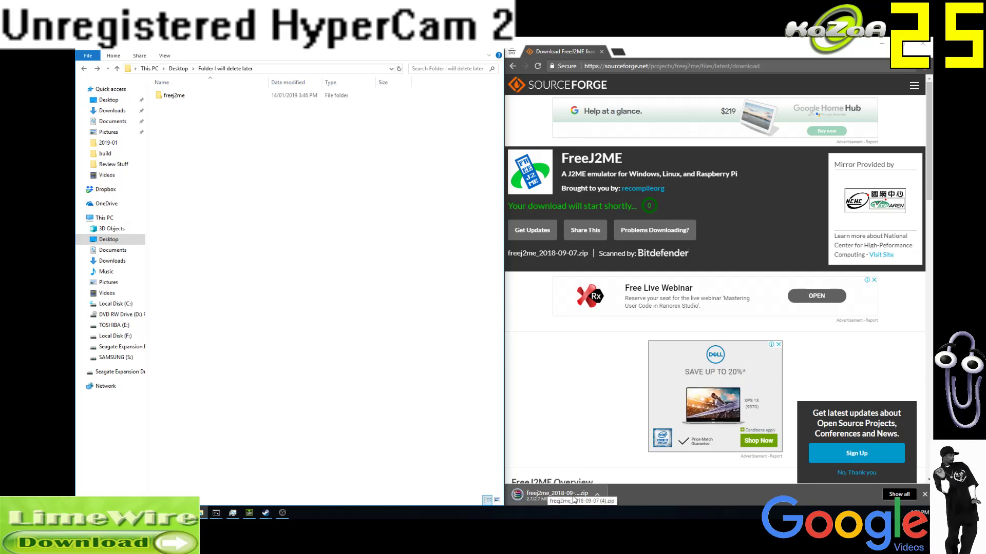
Open the downloaded FreeJ2ME archive, inspect the contents of its freej2me folder, and close the archive
{"action": "left_click", "coordinate": [550, 496]}
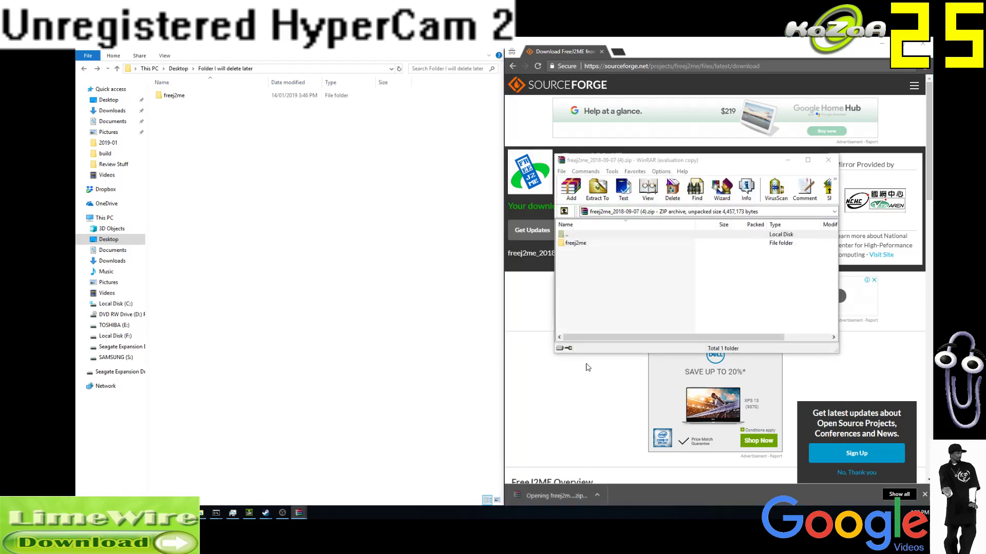
{"action": "double_click", "coordinate": [585, 246]}
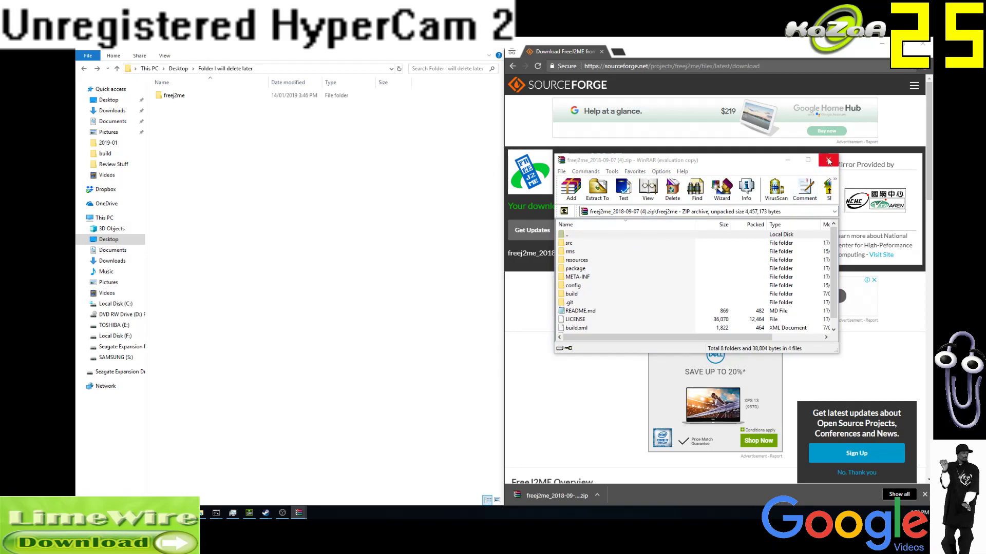
{"action": "left_click", "coordinate": [828, 160]}
Go to the build folder inside the extracted freej2me folder and select freej2me.jar
{"action": "double_click", "coordinate": [174, 95]}
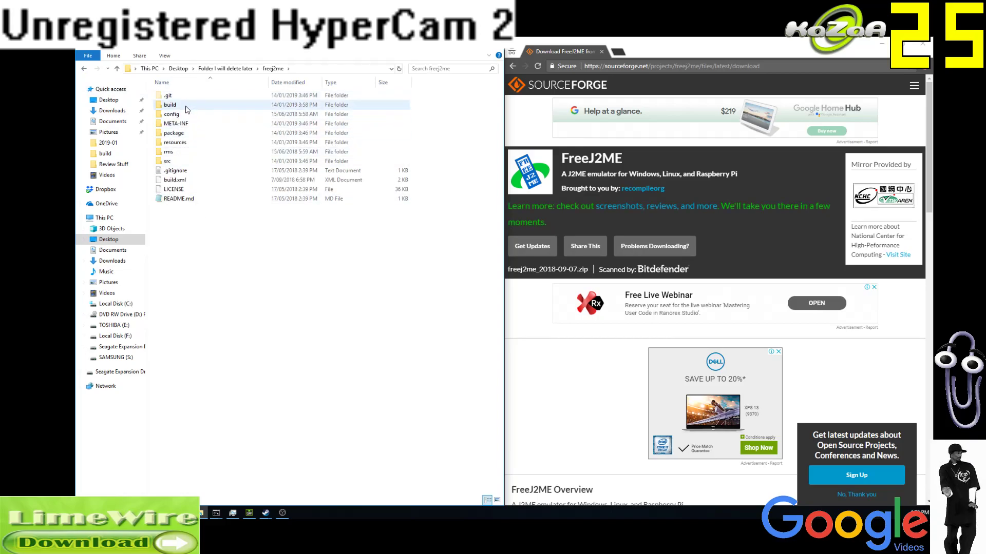
{"action": "double_click", "coordinate": [187, 106]}
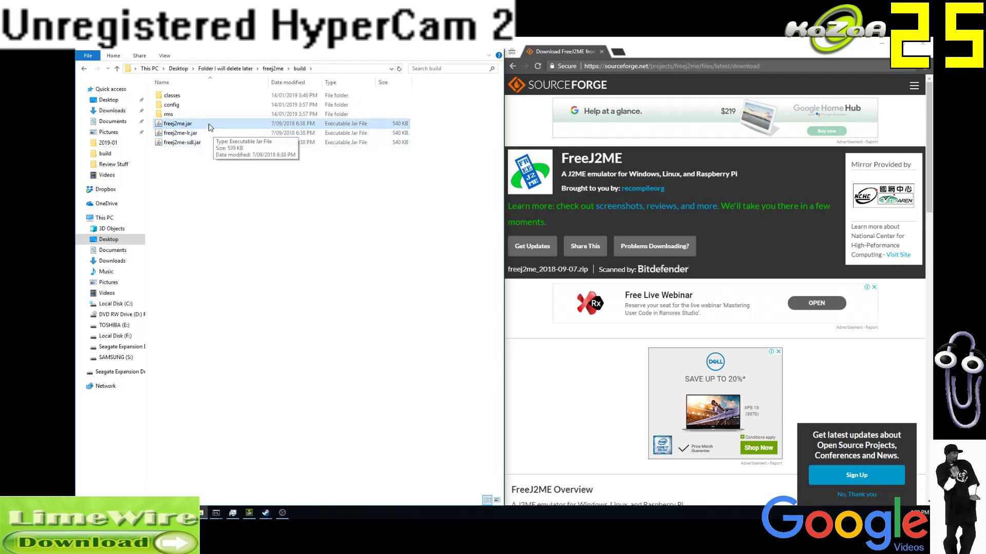
{"action": "left_click", "coordinate": [199, 125]}
Open the Grand Theft Auto game page on java.mob.org in a new browser tab and look through it
{"action": "left_click", "coordinate": [618, 52]}
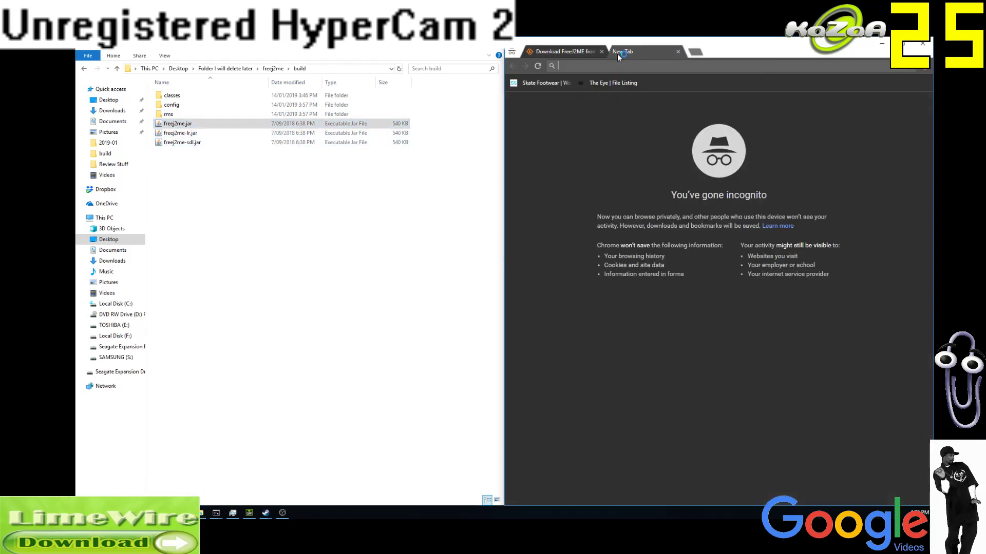
{"action": "type", "text": "mob"}
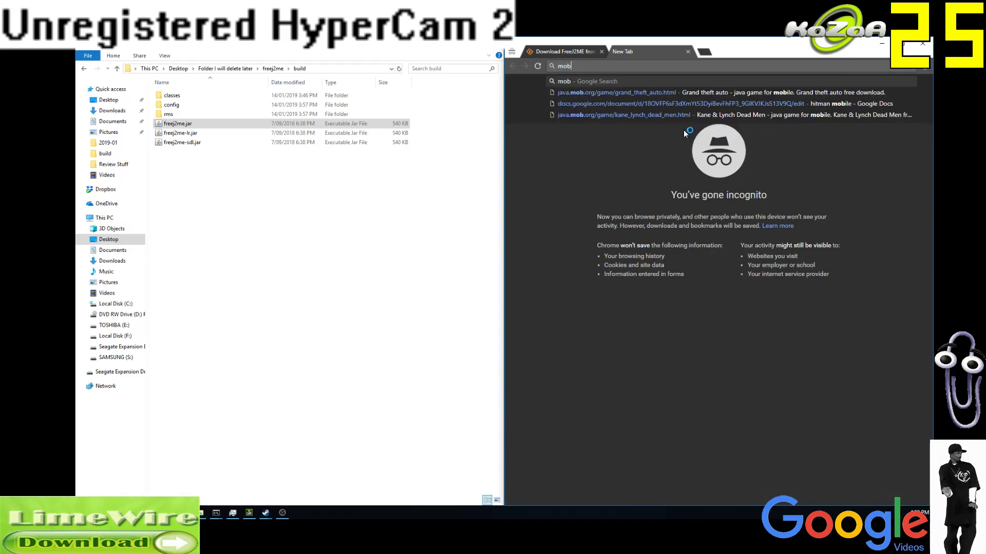
{"action": "key", "text": "Down"}
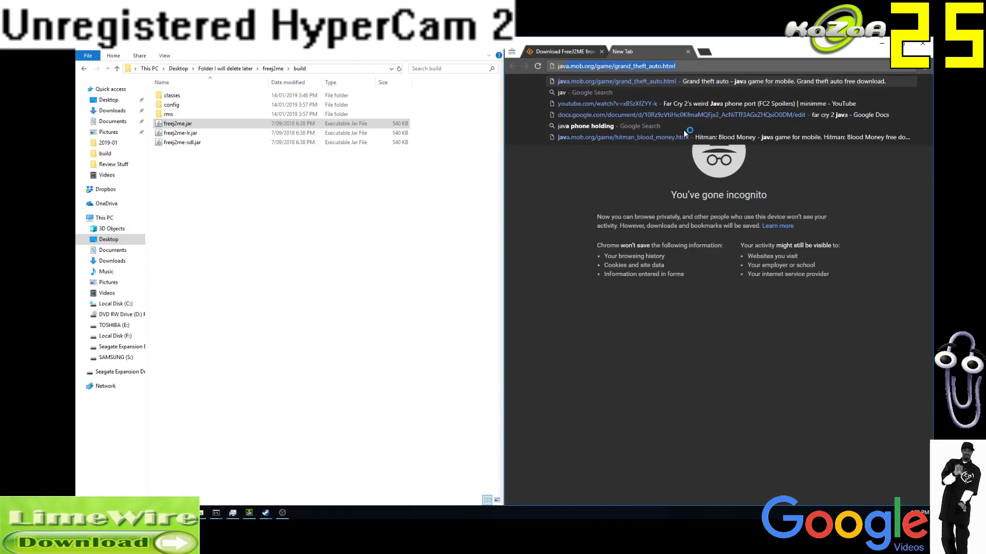
{"action": "key", "text": "Return"}
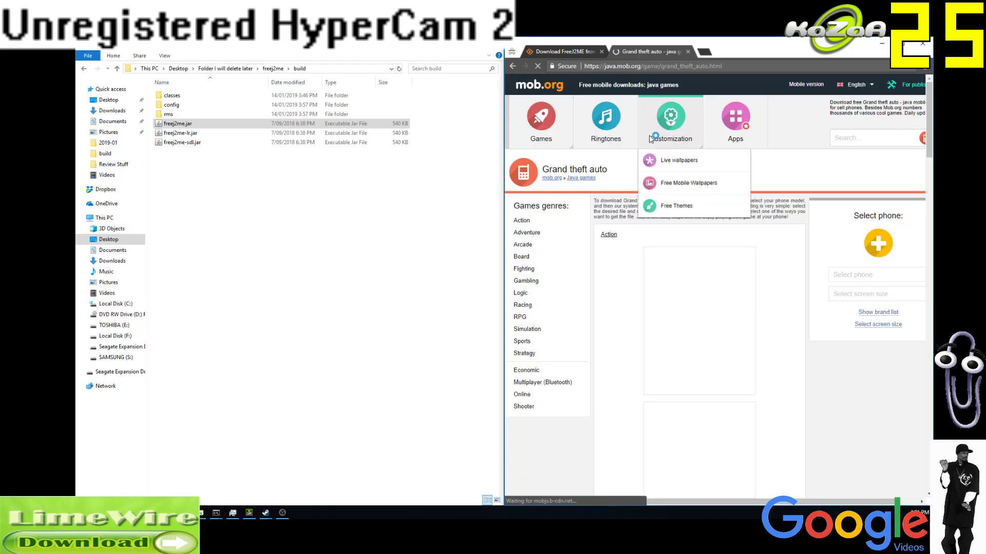
{"action": "scroll", "coordinate": [786, 293], "scroll_direction": "down", "scroll_amount": 2}
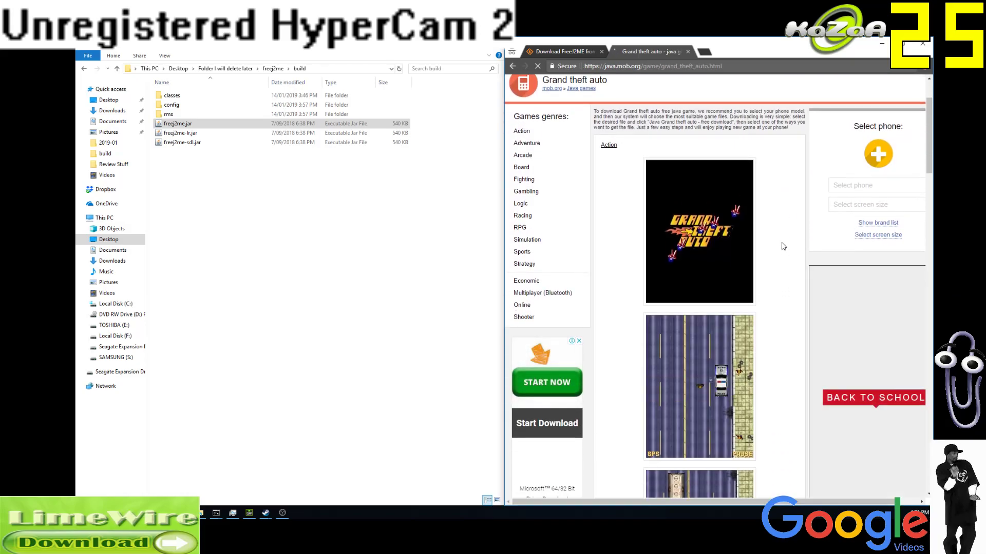
{"action": "scroll", "coordinate": [785, 245], "scroll_direction": "down", "scroll_amount": 9}
{"action": "scroll", "coordinate": [796, 249], "scroll_direction": "up", "scroll_amount": 10}
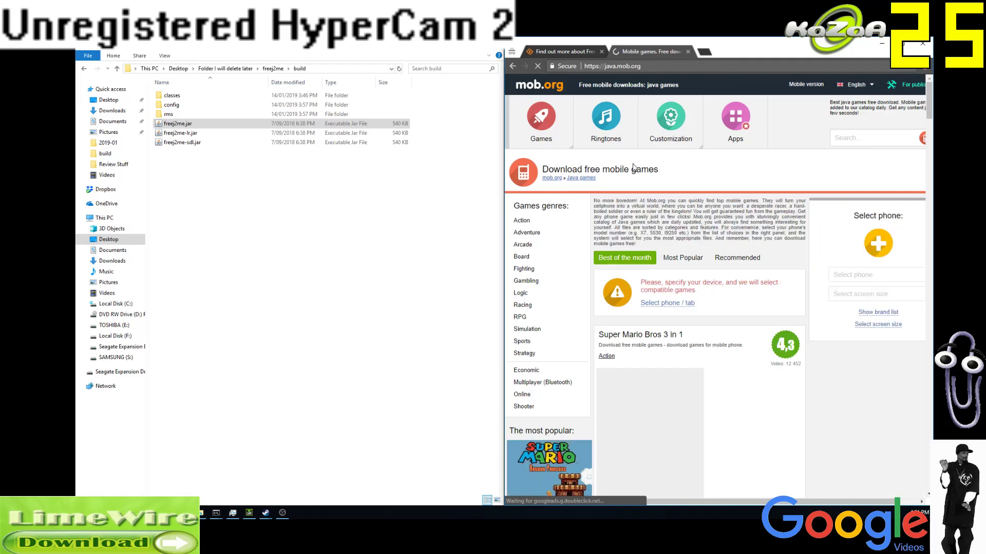
Browse the games on java.mob.org, check the download options on the Pro Evolution Soccer 2017 page, and return to the list
{"action": "scroll", "coordinate": [632, 167], "scroll_direction": "down", "scroll_amount": 10}
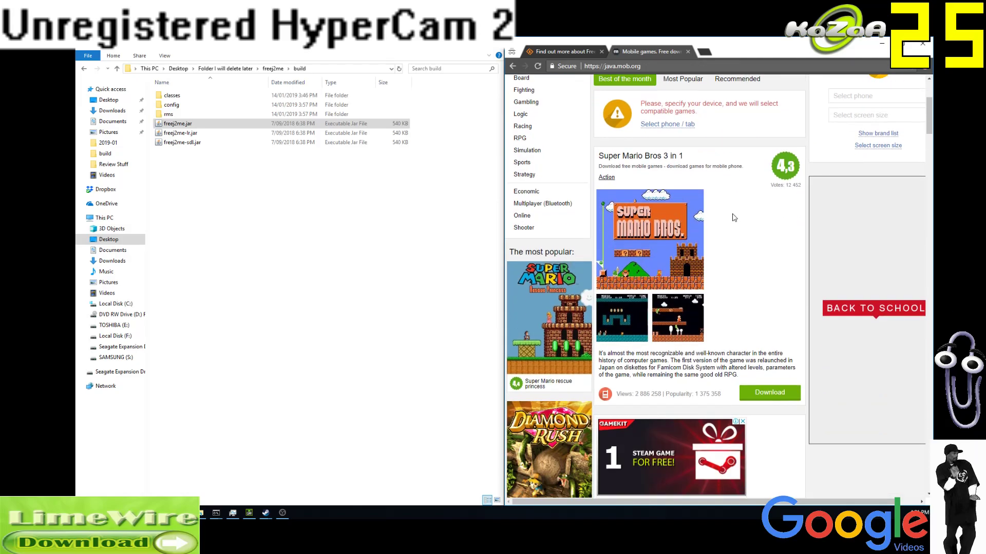
{"action": "scroll", "coordinate": [768, 217], "scroll_direction": "up", "scroll_amount": 3}
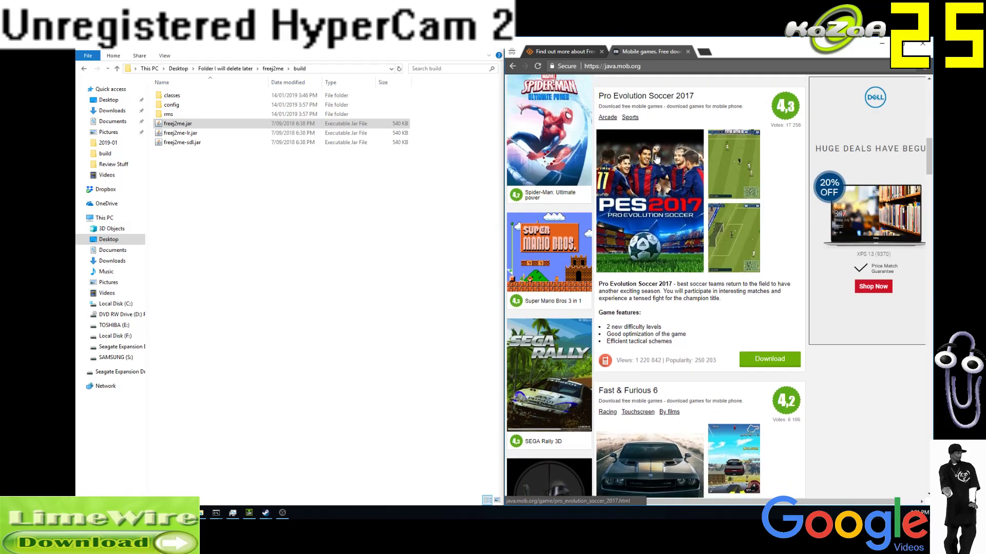
{"action": "scroll", "coordinate": [718, 220], "scroll_direction": "up", "scroll_amount": 1}
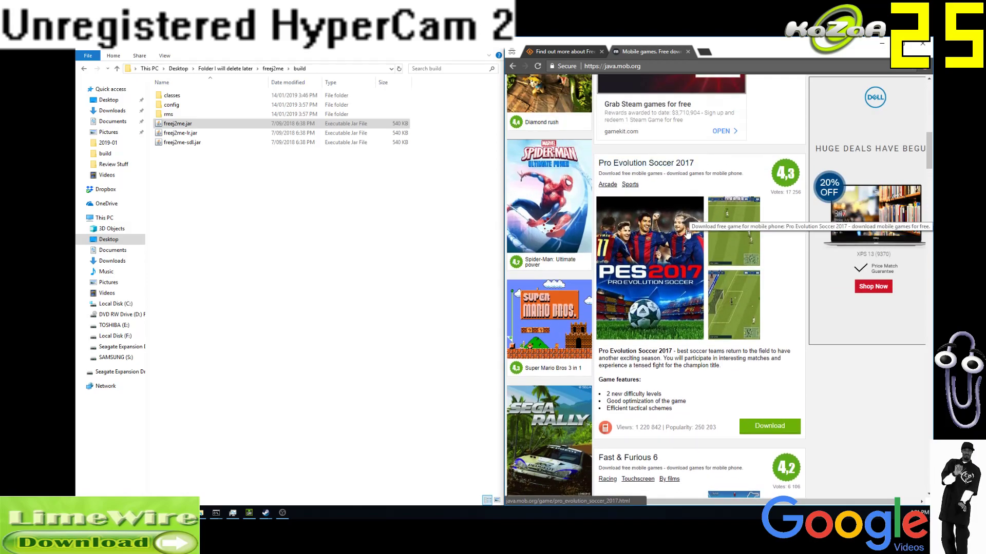
{"action": "left_click", "coordinate": [773, 431]}
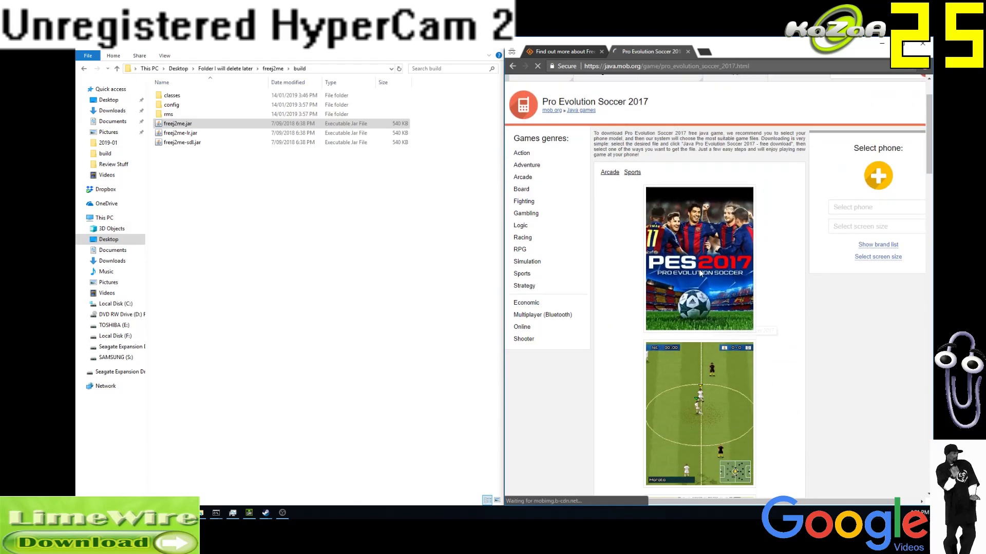
{"action": "scroll", "coordinate": [700, 274], "scroll_direction": "down", "scroll_amount": 10}
{"action": "scroll", "coordinate": [667, 257], "scroll_direction": "down", "scroll_amount": 4}
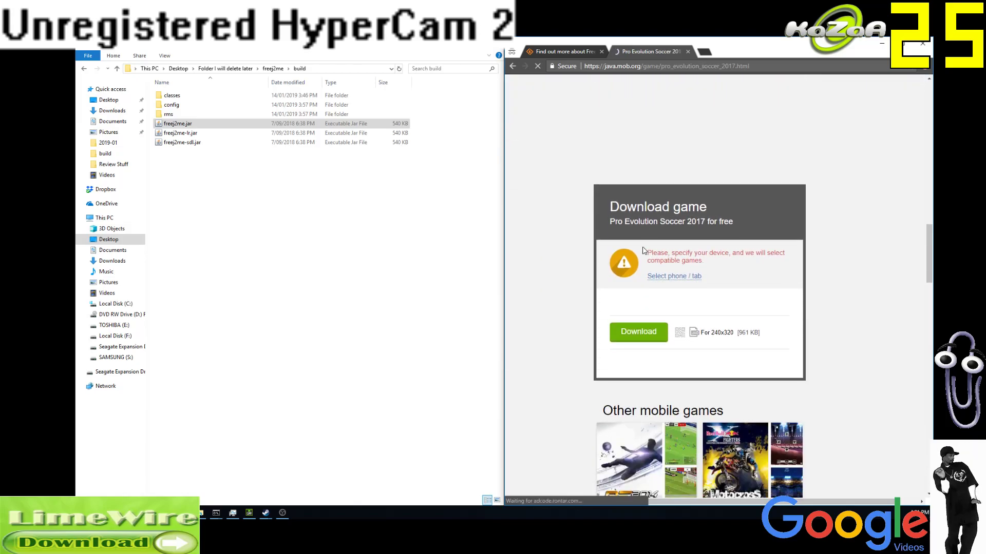
{"action": "left_click", "coordinate": [727, 290]}
{"action": "key", "text": "alt+Left"}
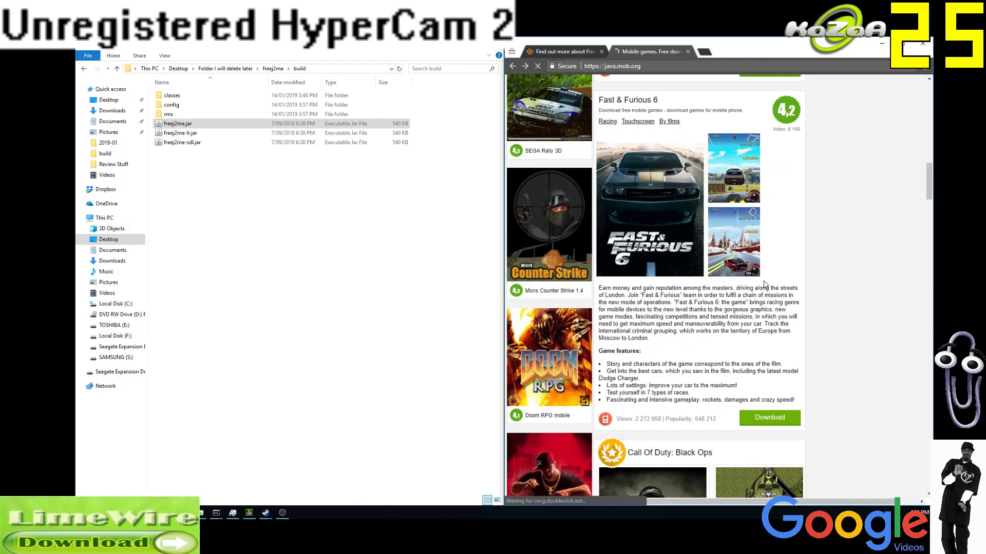
Open the Fast & Furious 6 game page and review the screen-resolution versions offered for download
{"action": "left_click", "coordinate": [713, 216]}
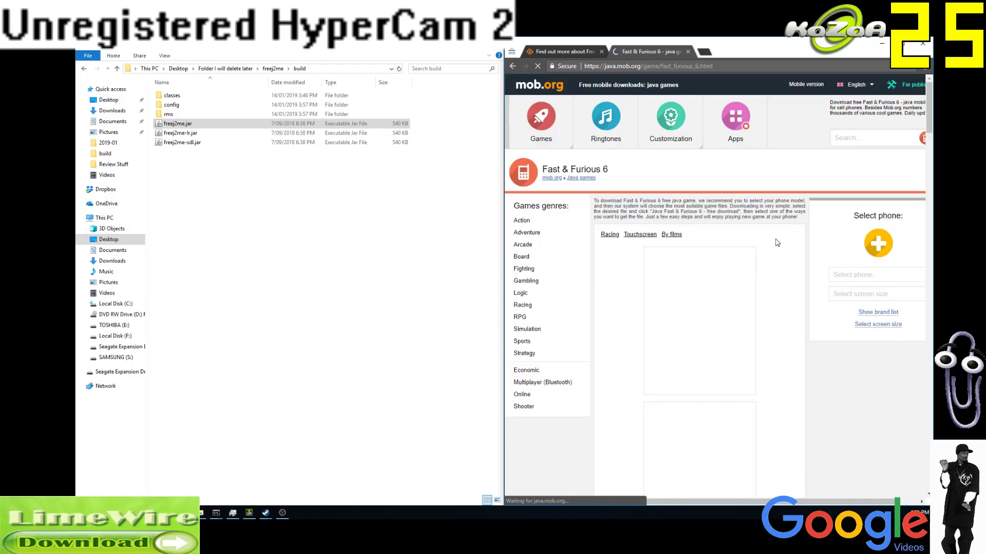
{"action": "scroll", "coordinate": [762, 237], "scroll_direction": "down", "scroll_amount": 5}
{"action": "scroll", "coordinate": [762, 237], "scroll_direction": "down", "scroll_amount": 10}
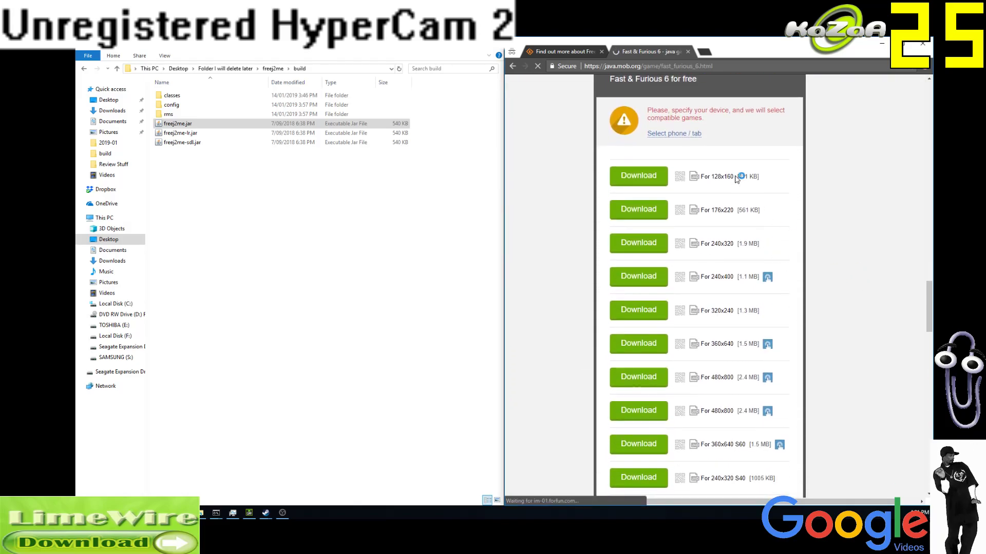
{"action": "left_click_drag", "start_coordinate": [718, 177], "coordinate": [731, 218]}
{"action": "left_click", "coordinate": [731, 218]}
{"action": "scroll", "coordinate": [732, 236], "scroll_direction": "down", "scroll_amount": 2}
{"action": "scroll", "coordinate": [745, 267], "scroll_direction": "up", "scroll_amount": 1}
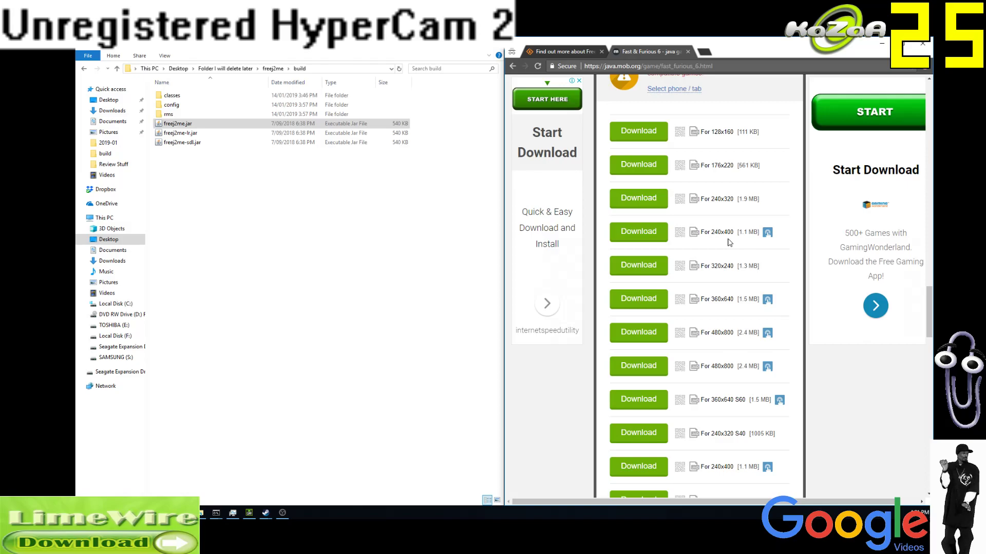
{"action": "scroll", "coordinate": [715, 165], "scroll_direction": "down", "scroll_amount": 4}
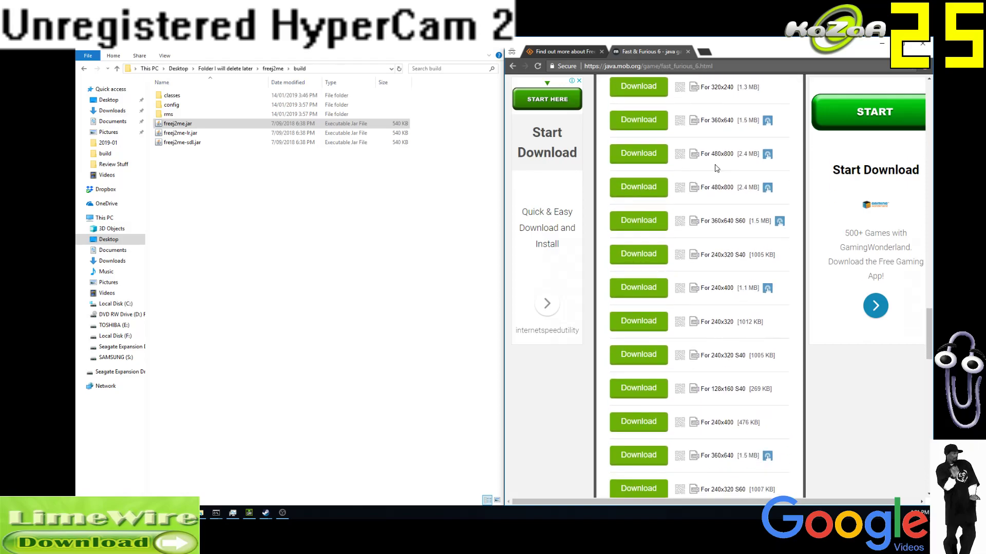
{"action": "scroll", "coordinate": [717, 167], "scroll_direction": "up", "scroll_amount": 2}
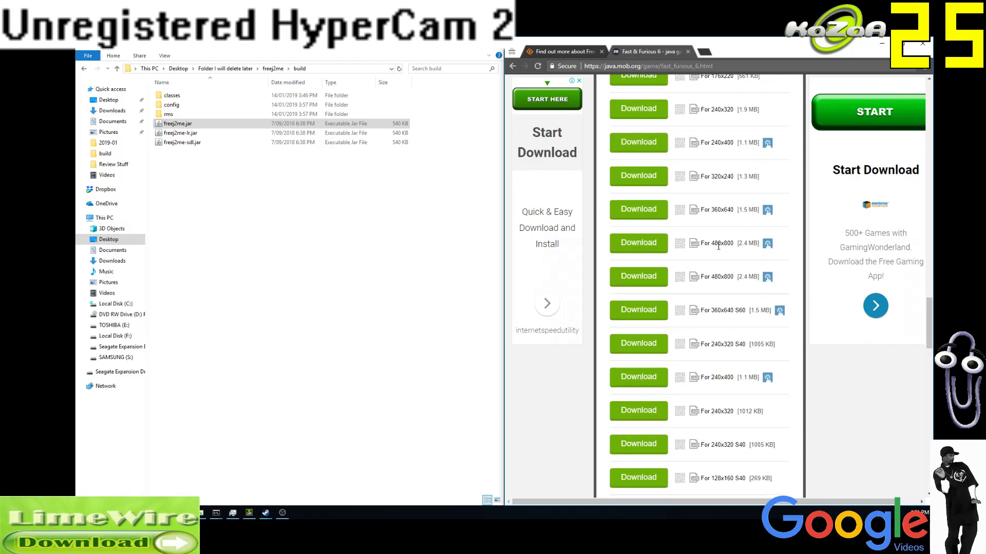
{"action": "scroll", "coordinate": [724, 255], "scroll_direction": "up", "scroll_amount": 2}
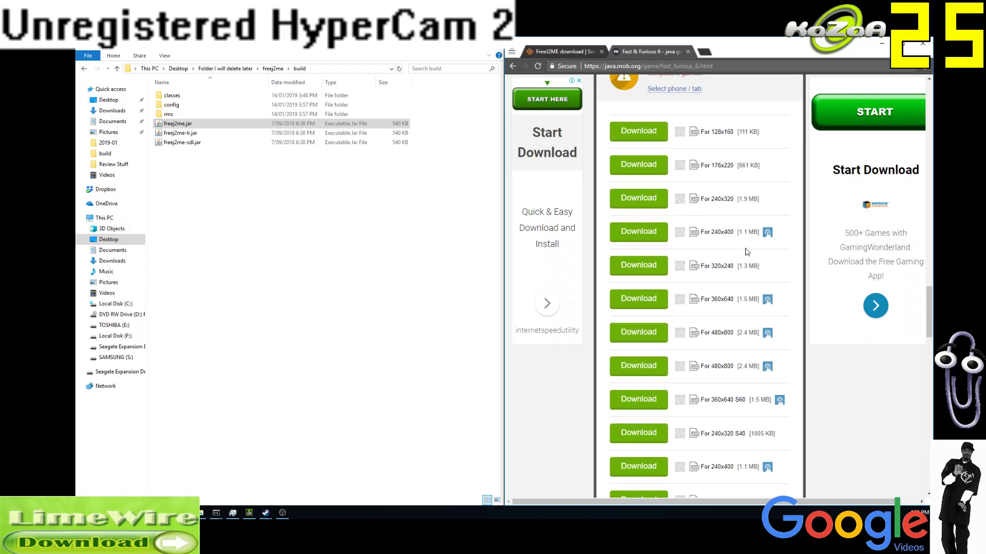
{"action": "scroll", "coordinate": [754, 205], "scroll_direction": "down", "scroll_amount": 6}
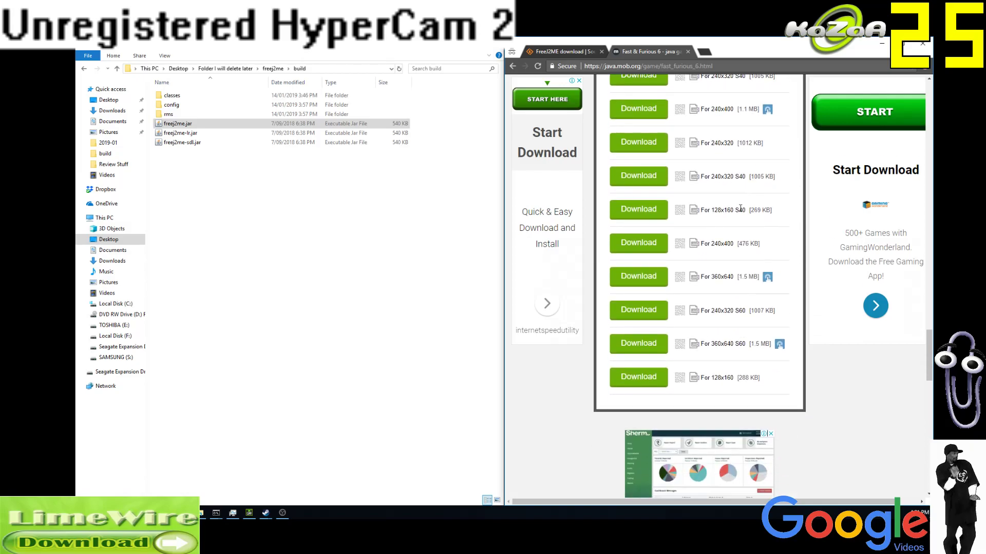
{"action": "scroll", "coordinate": [749, 200], "scroll_direction": "up", "scroll_amount": 5}
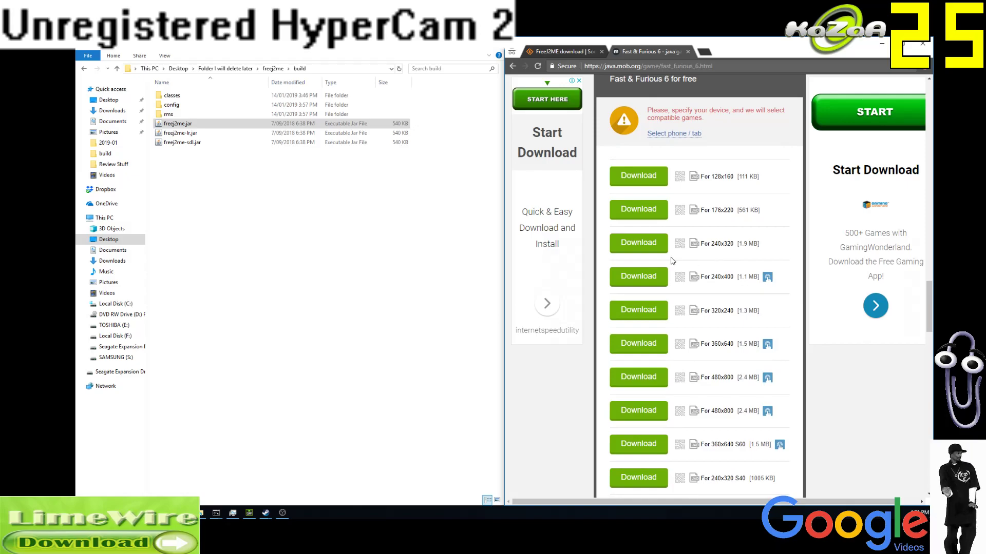
Download the 240x320 version of Fast & Furious 6, keep the flagged file, and put fast_furious_6.jar in the freej2me build folder
{"action": "left_click", "coordinate": [664, 243]}
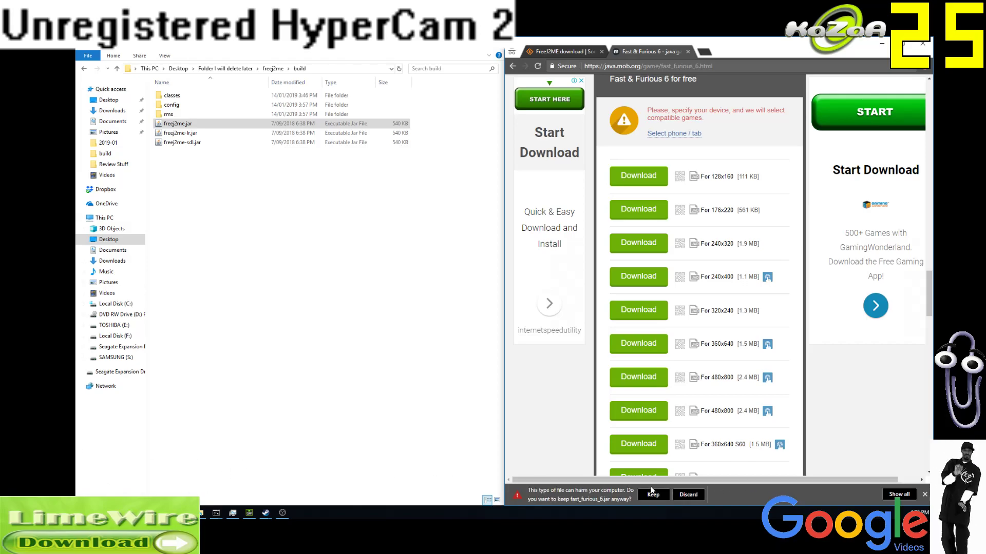
{"action": "left_click", "coordinate": [652, 495]}
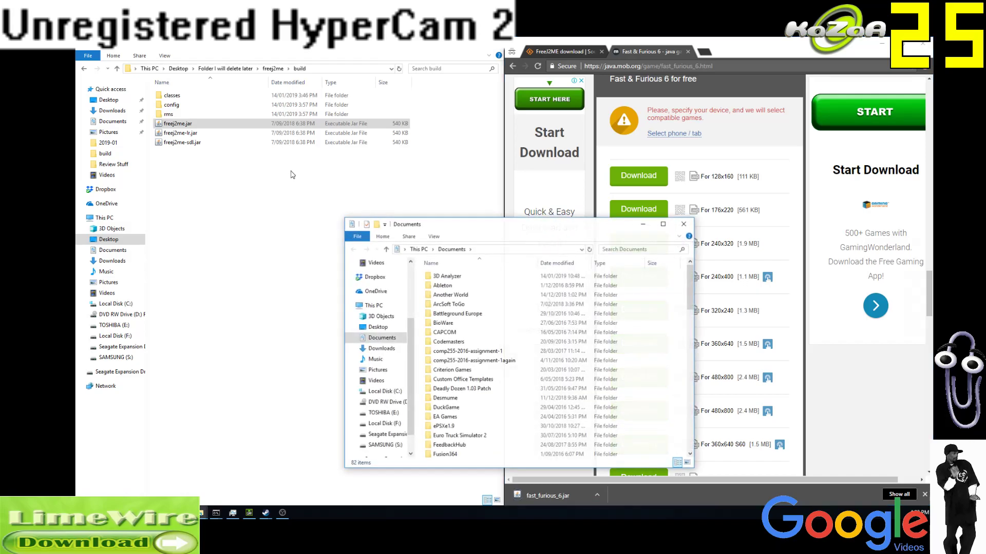
{"action": "key", "text": "alt+F4"}
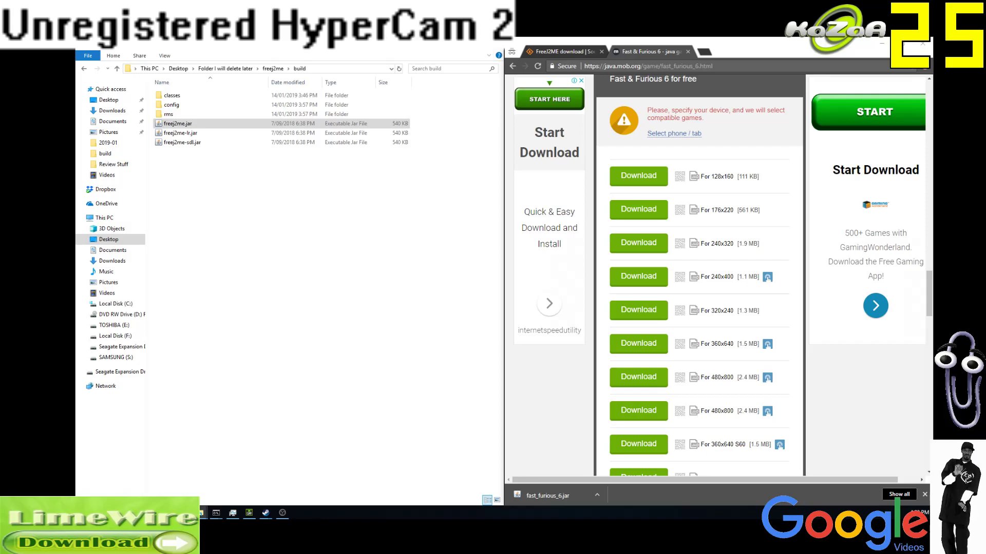
{"action": "left_click_drag", "start_coordinate": [283, 196], "coordinate": [241, 207]}
{"action": "left_click_drag", "start_coordinate": [547, 495], "coordinate": [239, 183]}
{"action": "left_click", "coordinate": [319, 226]}
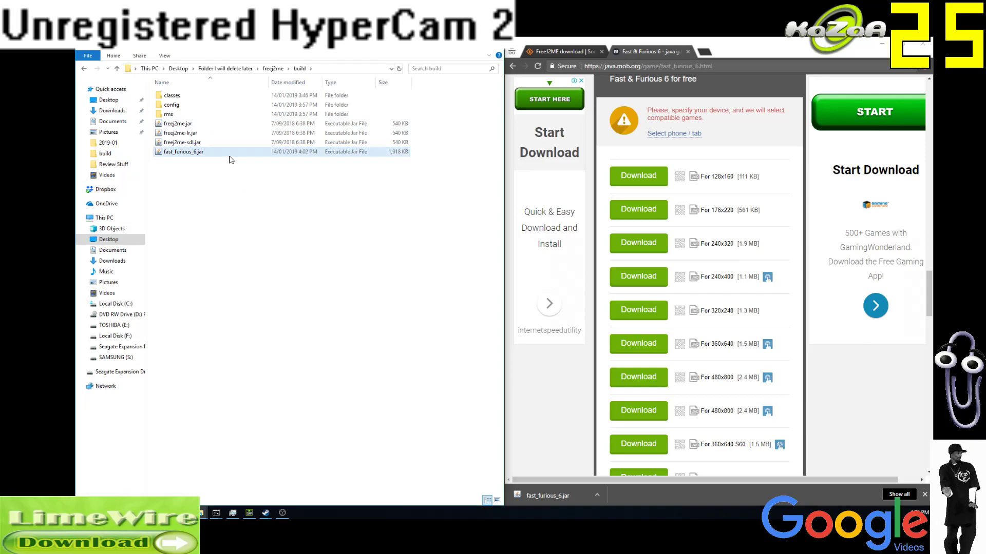
{"action": "left_click", "coordinate": [731, 255]}
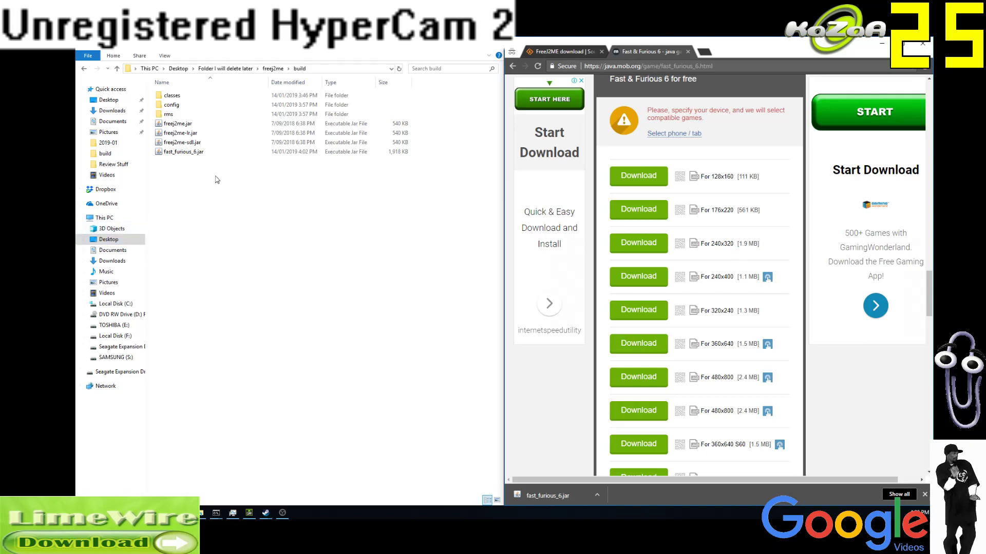
Run freej2me.jar, load fast_furious_6.jar in the emulator, and close the game window
{"action": "double_click", "coordinate": [209, 133]}
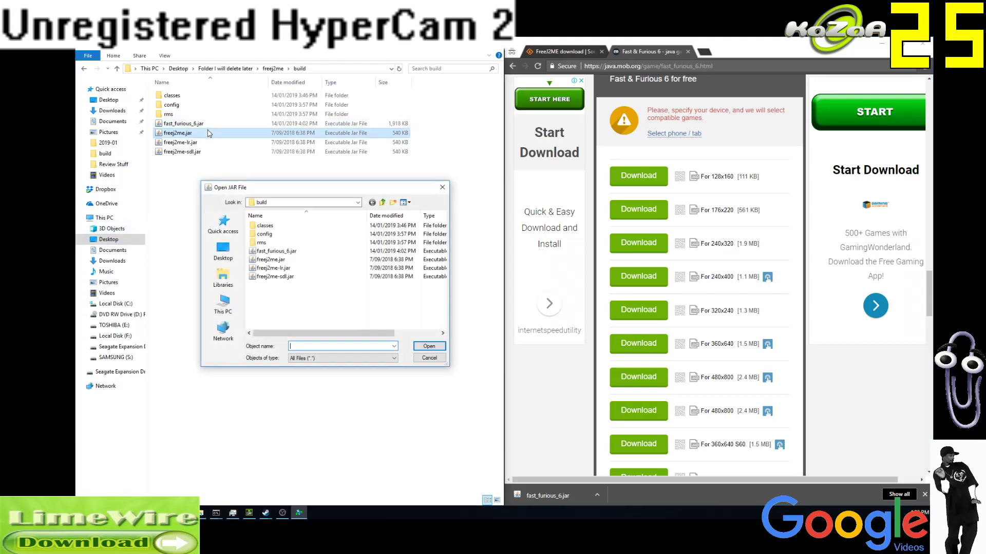
{"action": "left_click", "coordinate": [302, 253]}
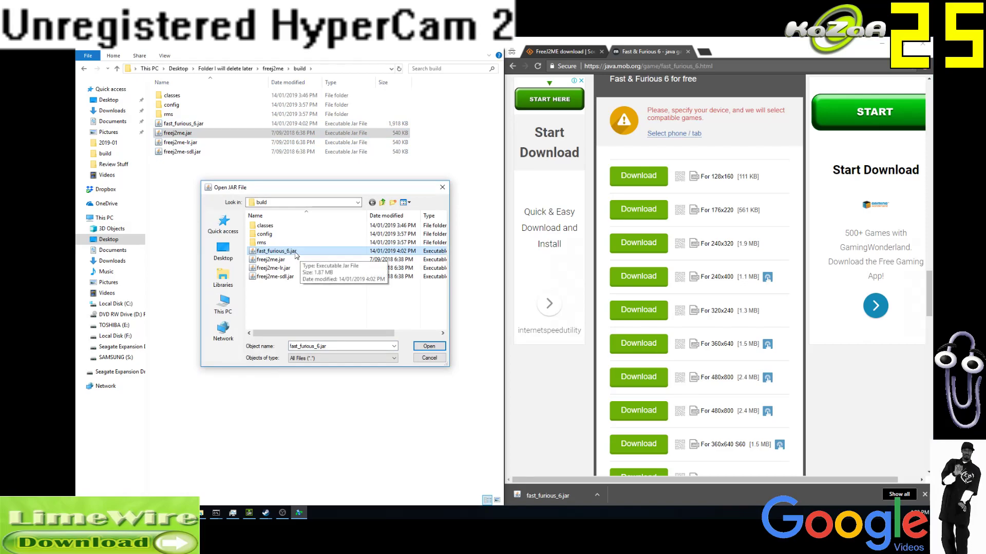
{"action": "double_click", "coordinate": [295, 254]}
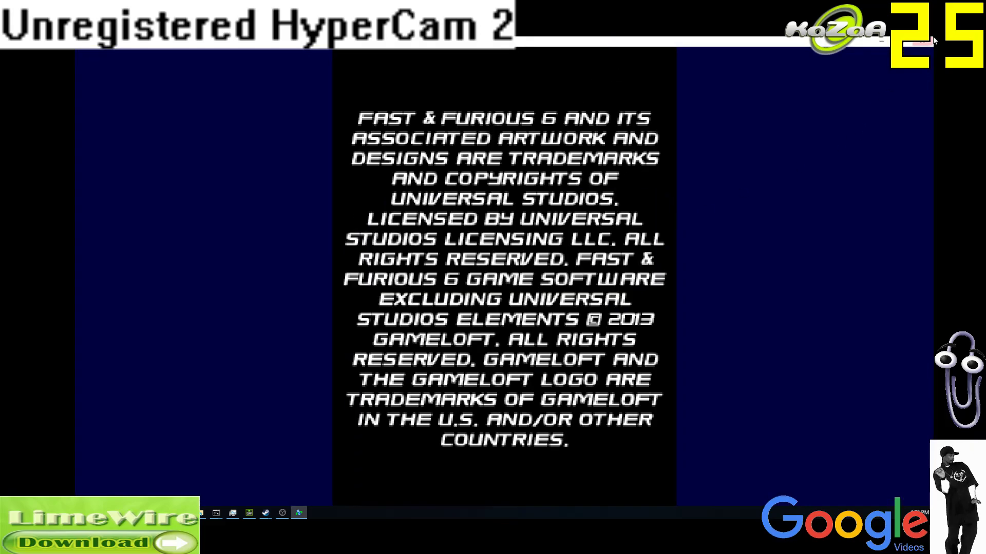
{"action": "left_click", "coordinate": [924, 41]}
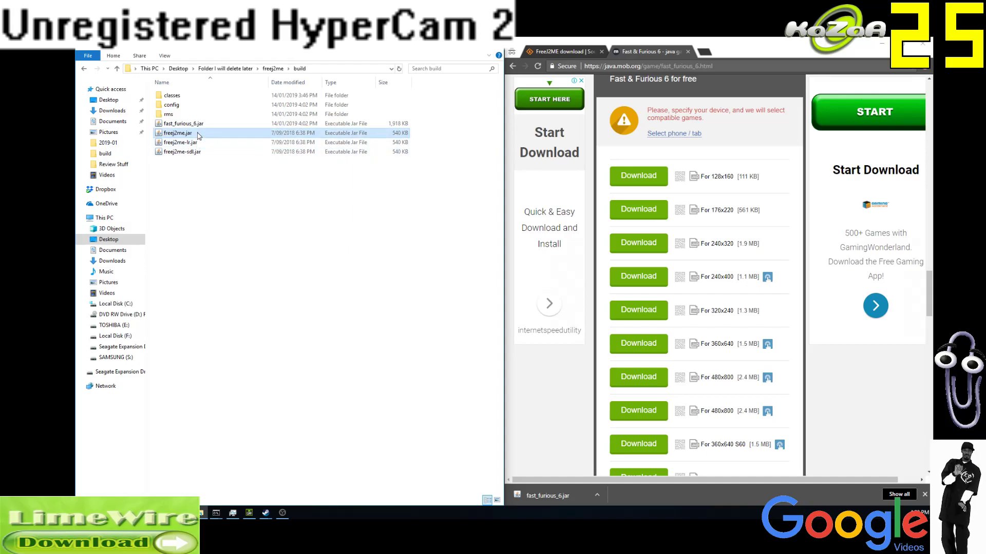
Open game.conf from the Fast & Furious 6 folder inside the build folder's config folder
{"action": "double_click", "coordinate": [193, 109]}
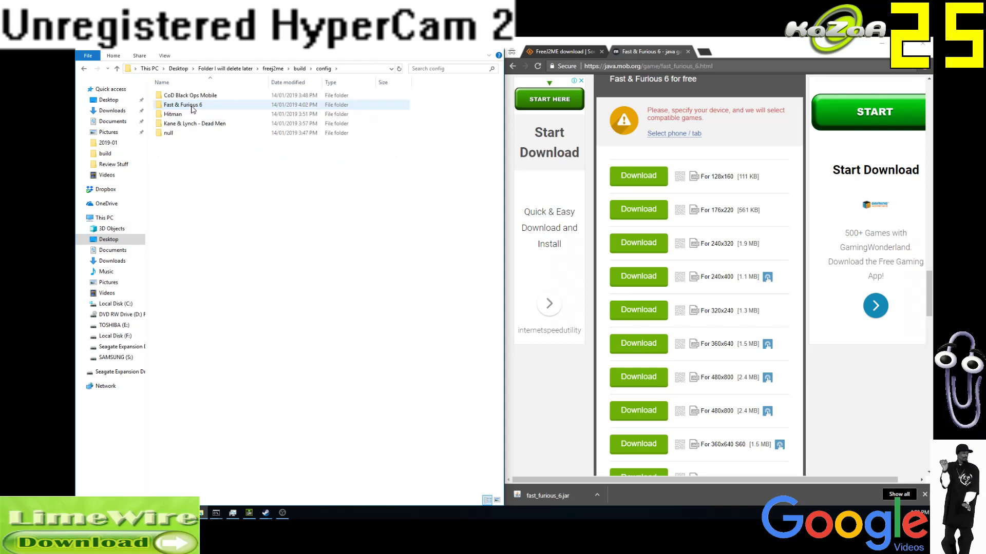
{"action": "left_click", "coordinate": [194, 96]}
{"action": "left_click", "coordinate": [201, 106]}
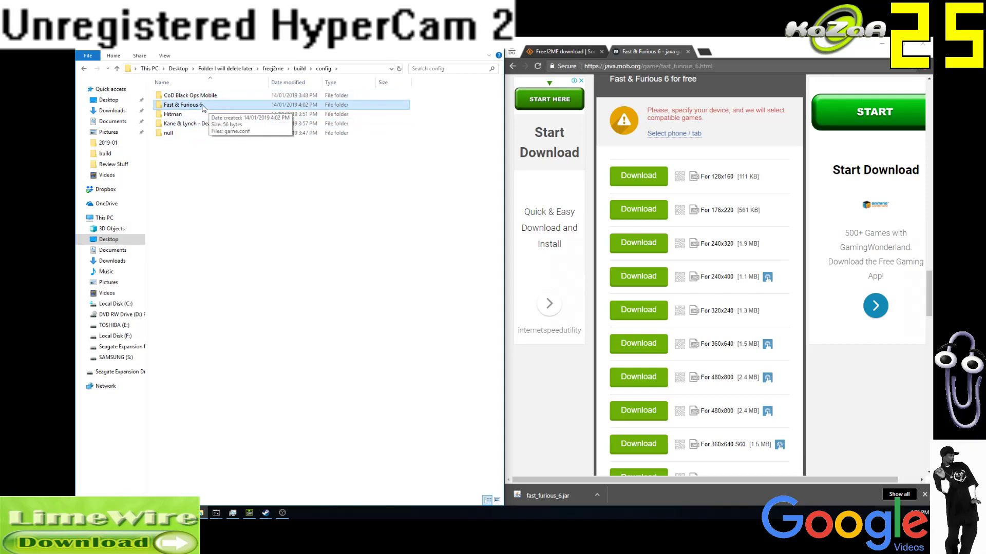
{"action": "double_click", "coordinate": [203, 106]}
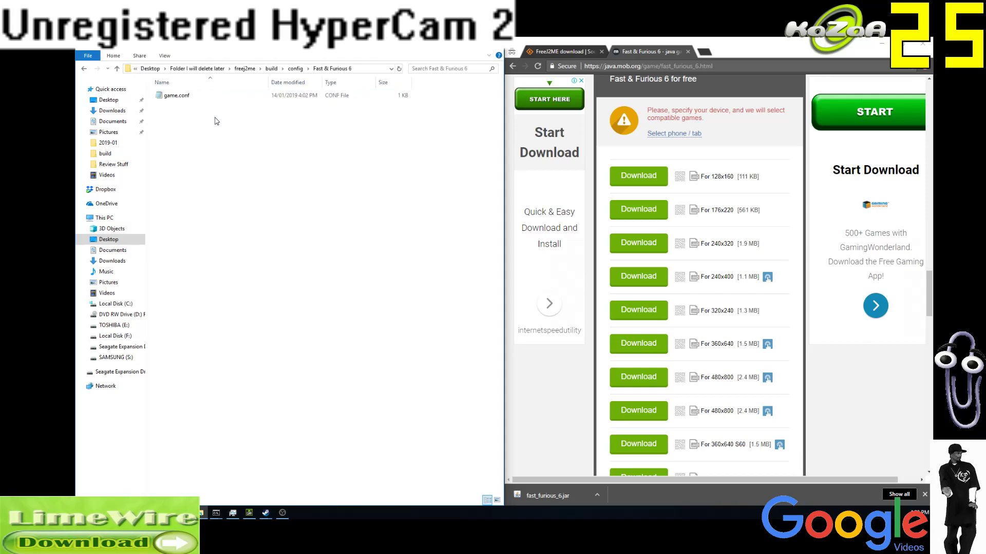
{"action": "double_click", "coordinate": [184, 96]}
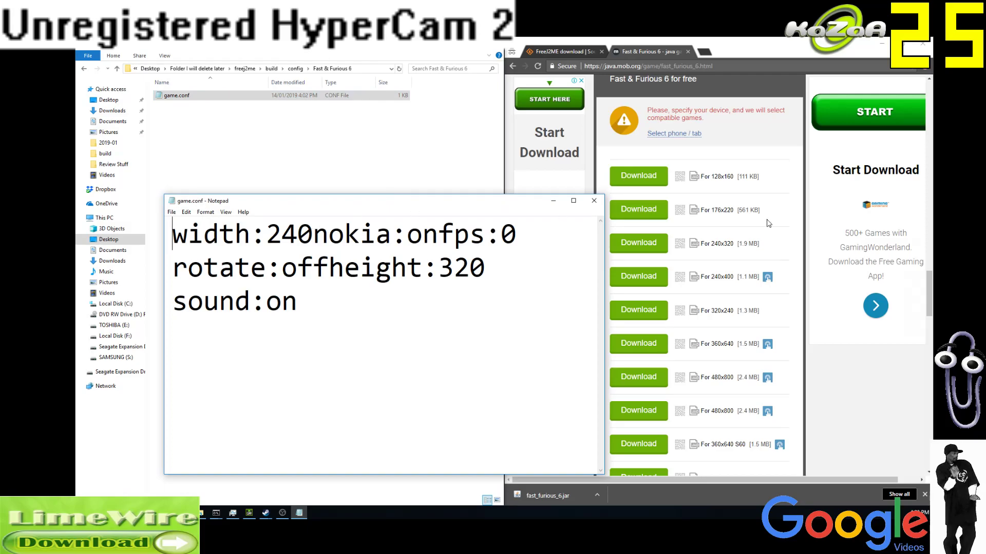
Compare the width and height values in game.conf with the 240x320 resolution of the downloaded version, and examine the fps value
{"action": "left_click_drag", "start_coordinate": [733, 243], "coordinate": [718, 243]}
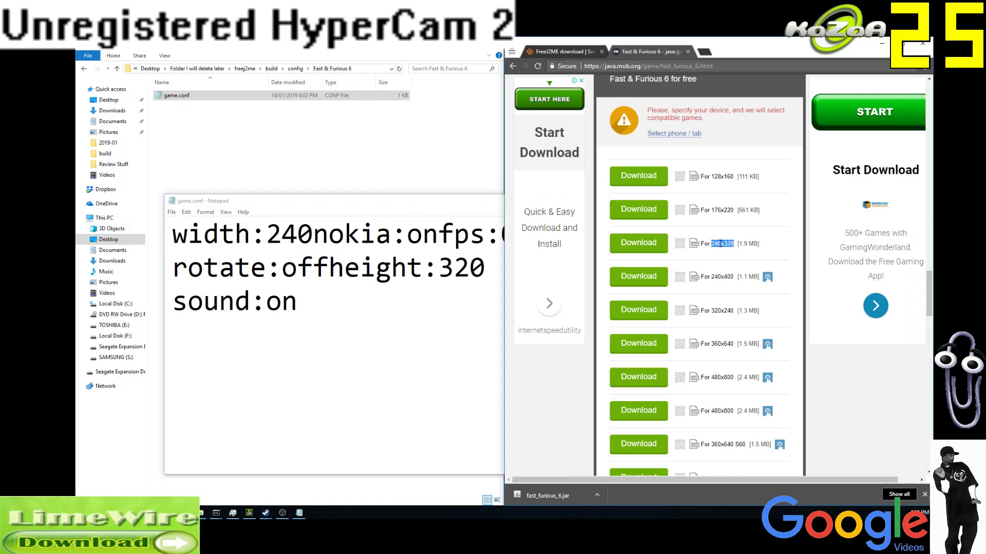
{"action": "left_click", "coordinate": [356, 201]}
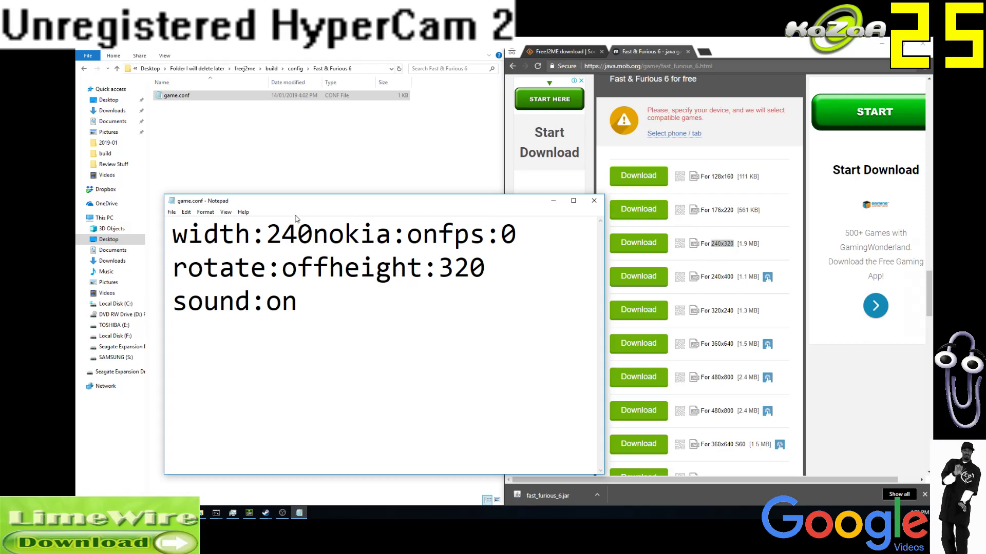
{"action": "left_click_drag", "start_coordinate": [313, 236], "coordinate": [272, 243]}
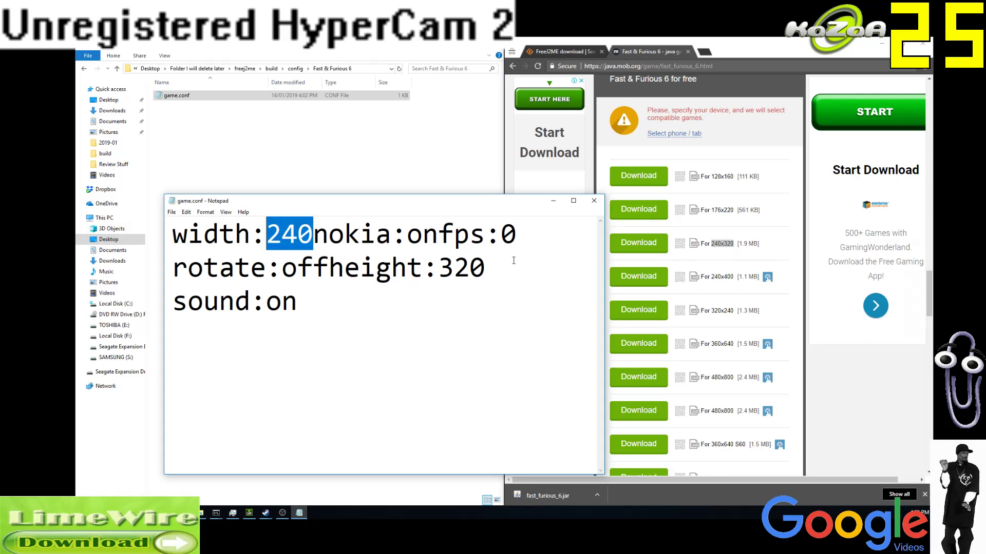
{"action": "left_click_drag", "start_coordinate": [485, 267], "coordinate": [438, 270]}
{"action": "left_click", "coordinate": [524, 276]}
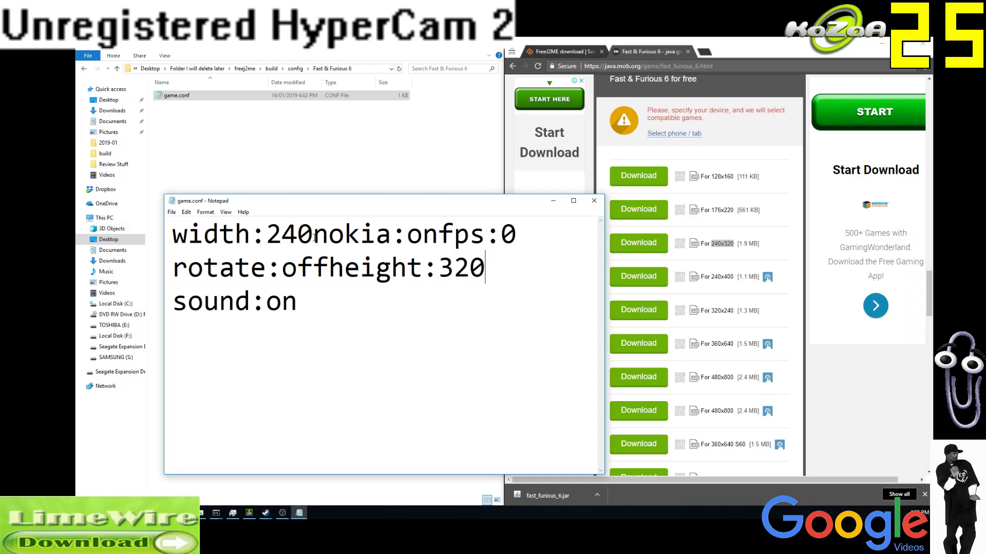
{"action": "left_click_drag", "start_coordinate": [314, 235], "coordinate": [271, 238]}
{"action": "left_click", "coordinate": [396, 264]}
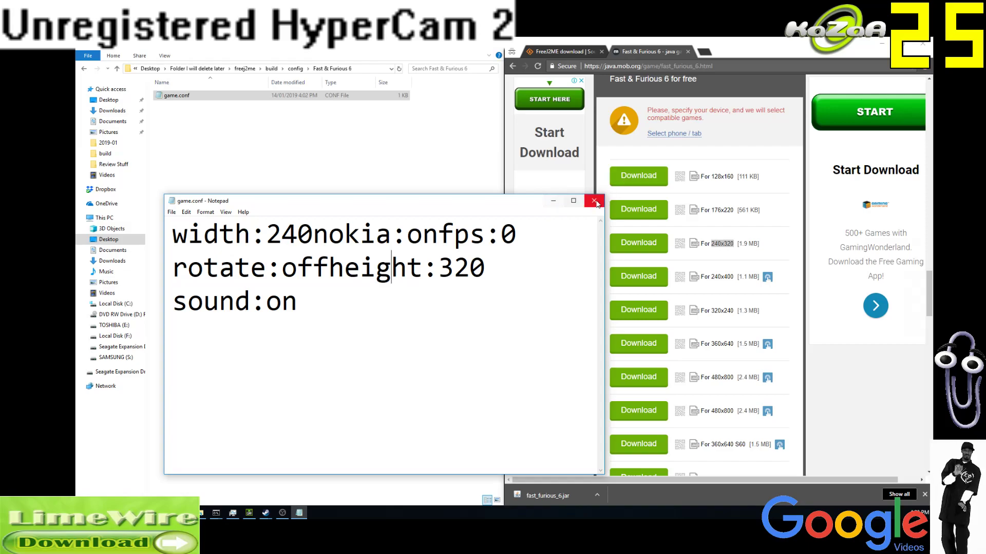
{"action": "left_click_drag", "start_coordinate": [486, 268], "coordinate": [439, 266]}
{"action": "left_click", "coordinate": [522, 269]}
{"action": "left_click_drag", "start_coordinate": [517, 235], "coordinate": [508, 234]}
{"action": "left_click", "coordinate": [512, 251]}
{"action": "left_click", "coordinate": [521, 260]}
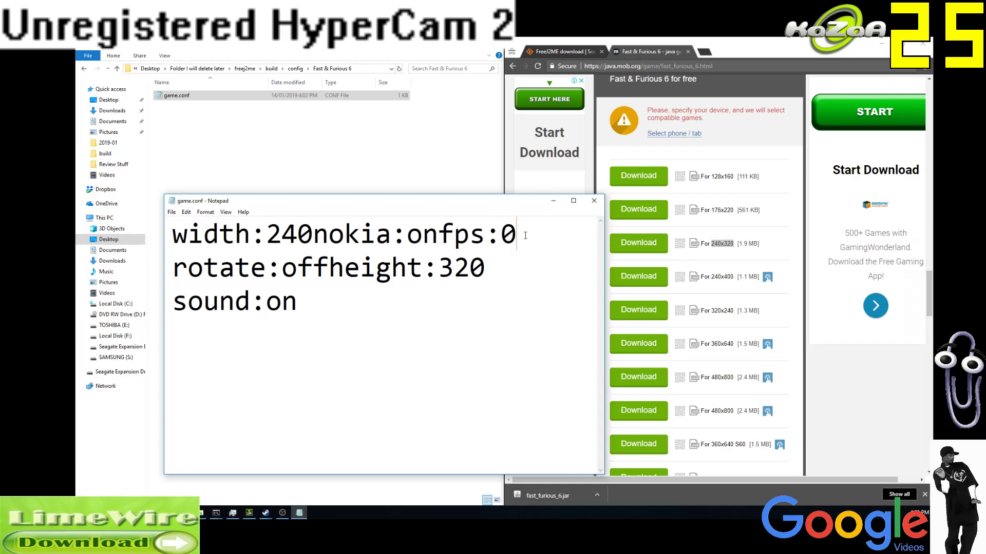
Close game.conf and return to the freej2me build folder
{"action": "left_click", "coordinate": [594, 201]}
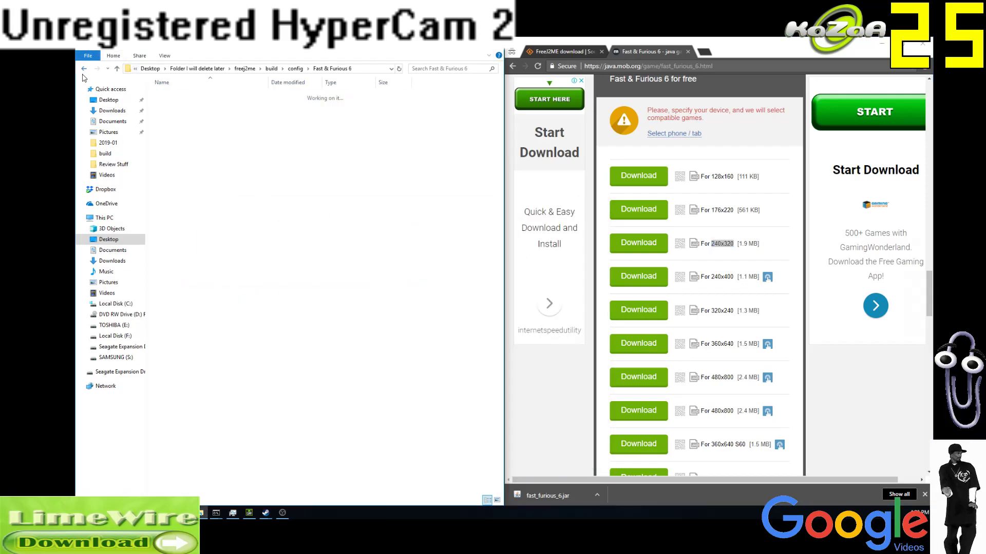
{"action": "left_click", "coordinate": [83, 69]}
{"action": "left_click", "coordinate": [83, 69]}
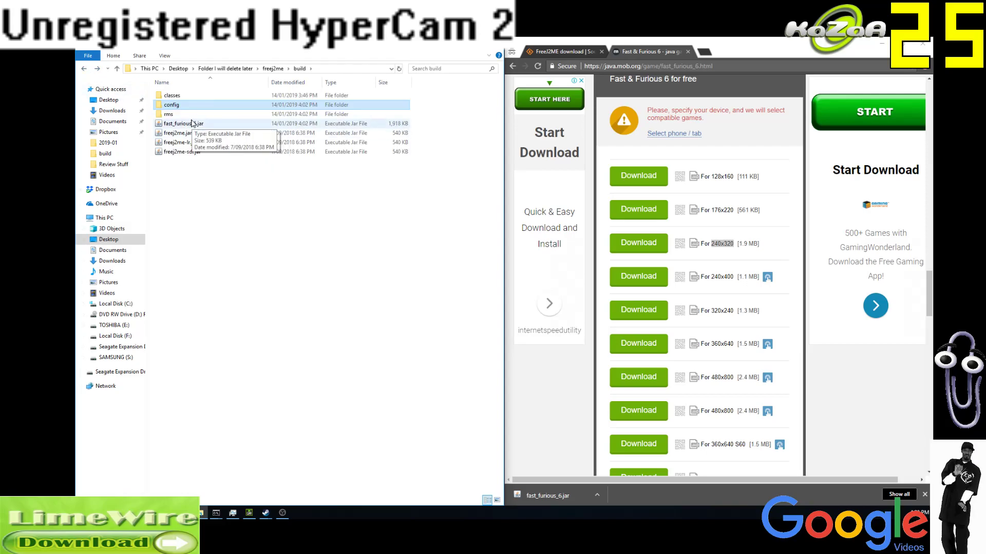
Run freej2me.jar, load fast_furious_6.jar in the emulator, and continue past the game's title screen
{"action": "double_click", "coordinate": [220, 130]}
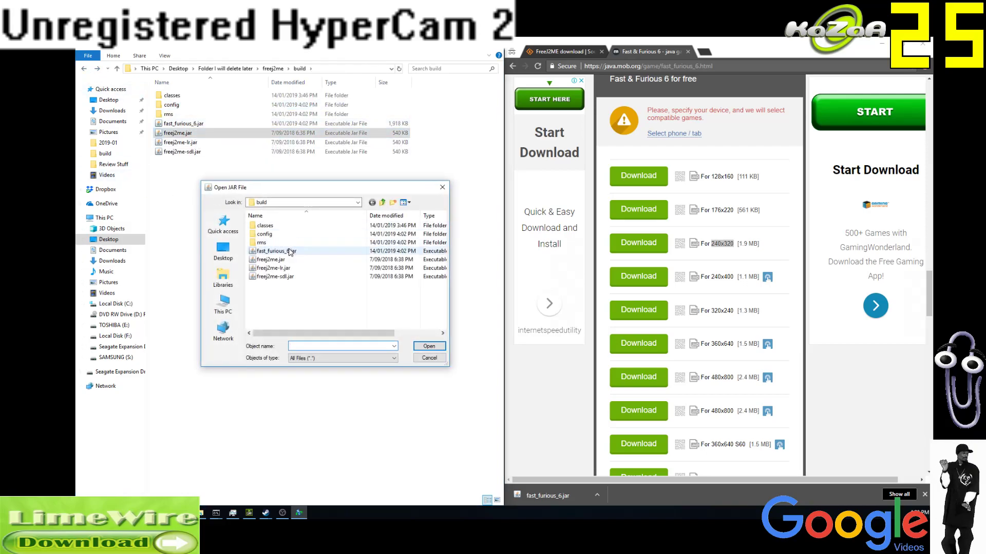
{"action": "double_click", "coordinate": [286, 247]}
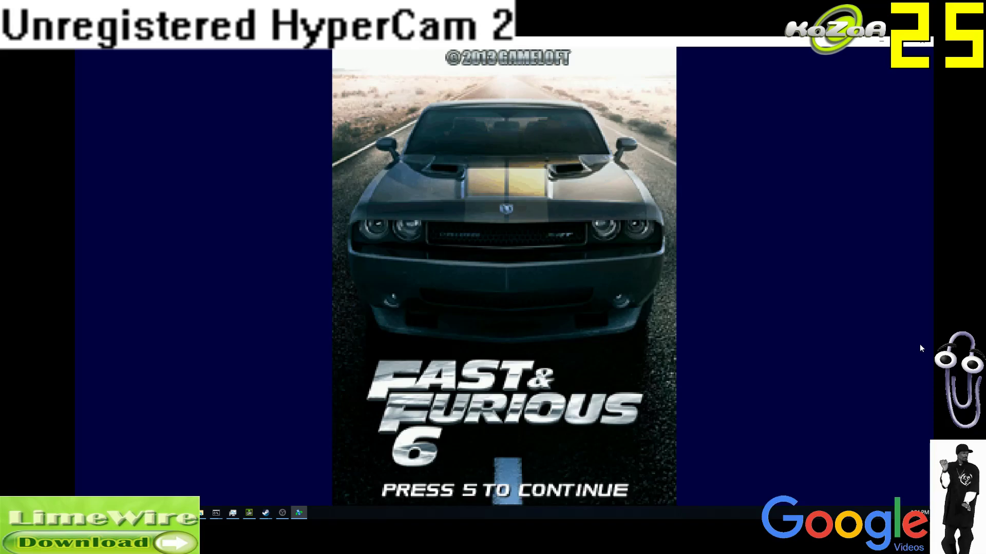
{"action": "key", "text": "5"}
Browse back and forth through the game's main menu modes, including Quick Play, Story, Fast Play and Options
{"action": "key", "text": "Right"}
{"action": "key", "text": "Right"}
{"action": "key", "text": "Right"}
{"action": "key", "text": "Right"}
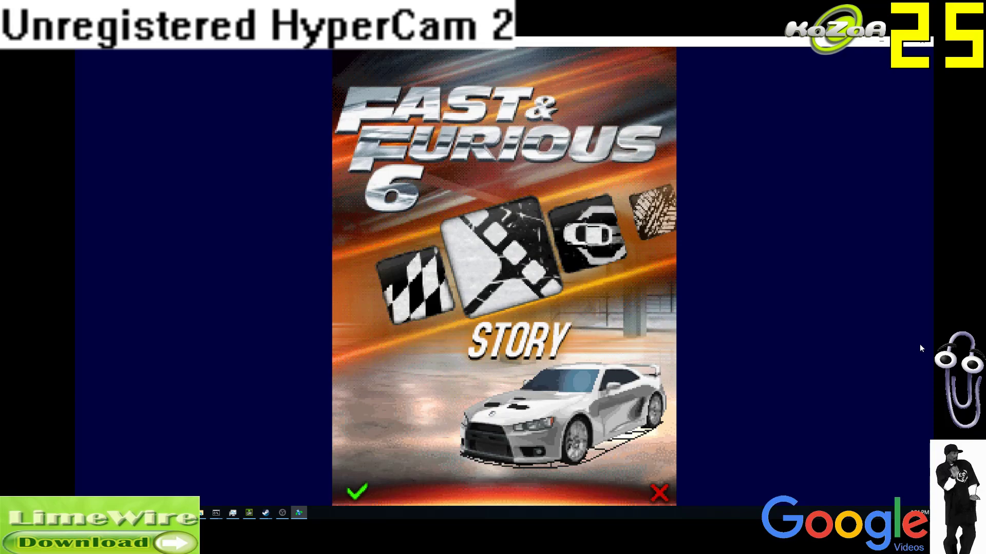
{"action": "key", "text": "Right"}
{"action": "key", "text": "Right"}
{"action": "key", "text": "Right"}
{"action": "key", "text": "Right"}
{"action": "key", "text": "Left"}
{"action": "key", "text": "Left"}
{"action": "key", "text": "Left"}
{"action": "key", "text": "Right"}
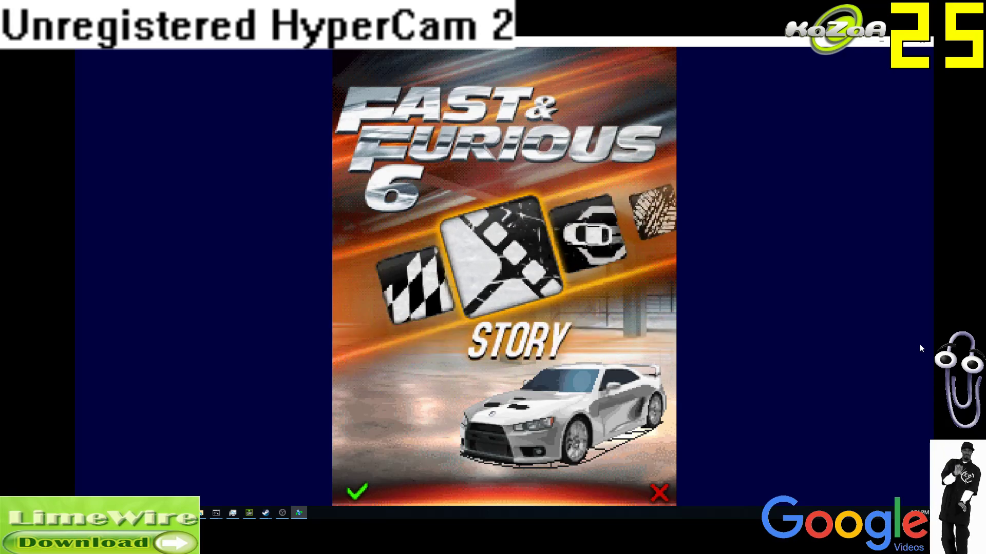
{"action": "key", "text": "Left"}
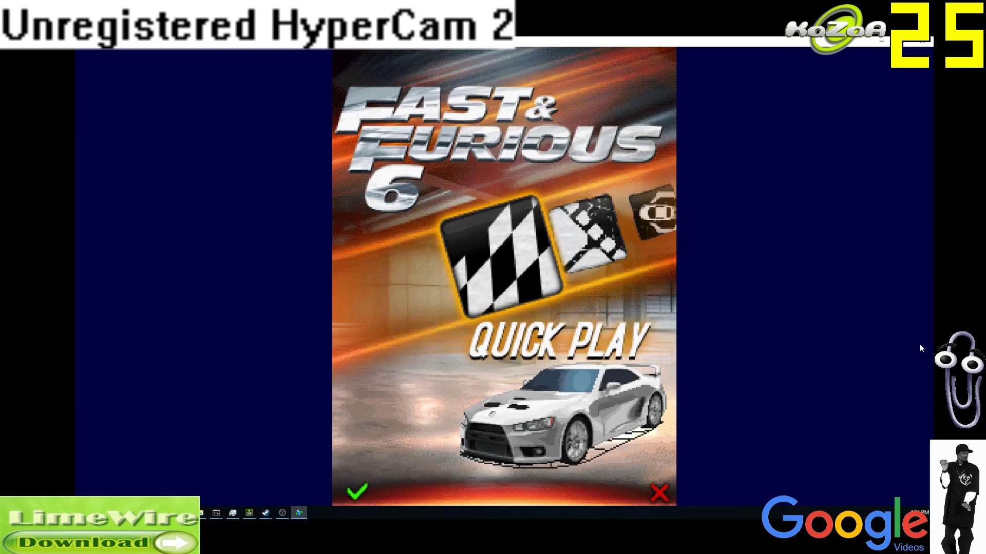
{"action": "key", "text": "Right"}
{"action": "key", "text": "Right"}
{"action": "key", "text": "Right"}
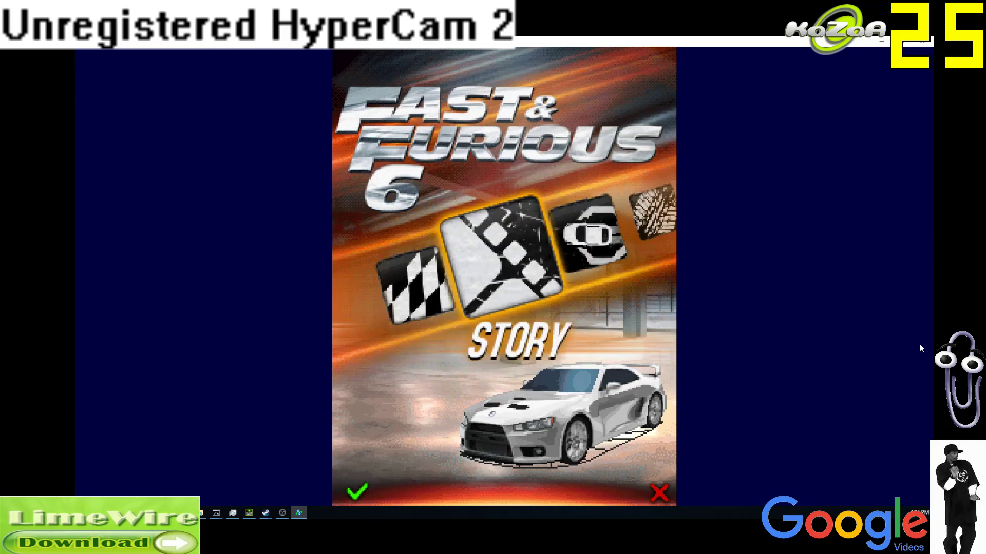
{"action": "key", "text": "Left"}
{"action": "key", "text": "Left"}
{"action": "key", "text": "Left"}
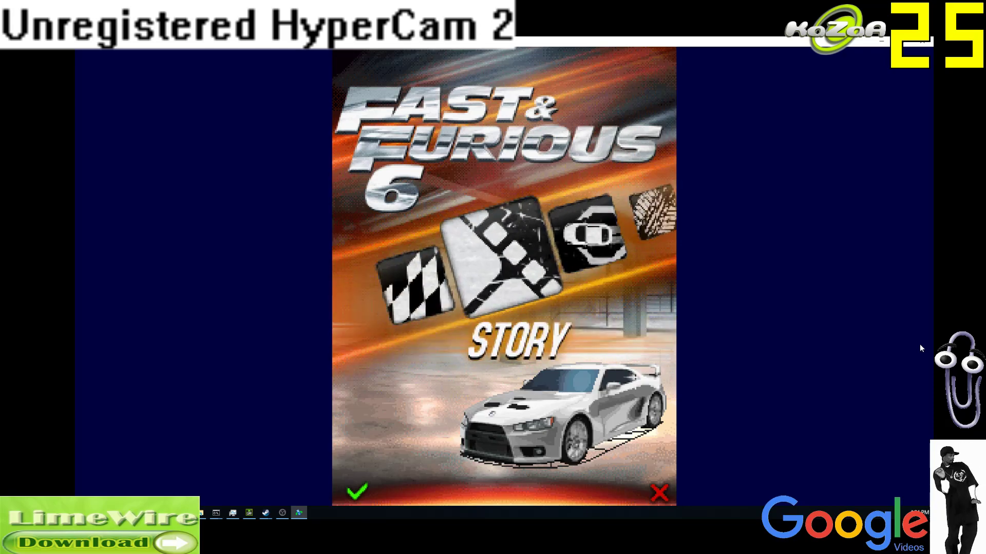
{"action": "key", "text": "Right"}
{"action": "key", "text": "Right"}
{"action": "key", "text": "Left"}
{"action": "key", "text": "Left"}
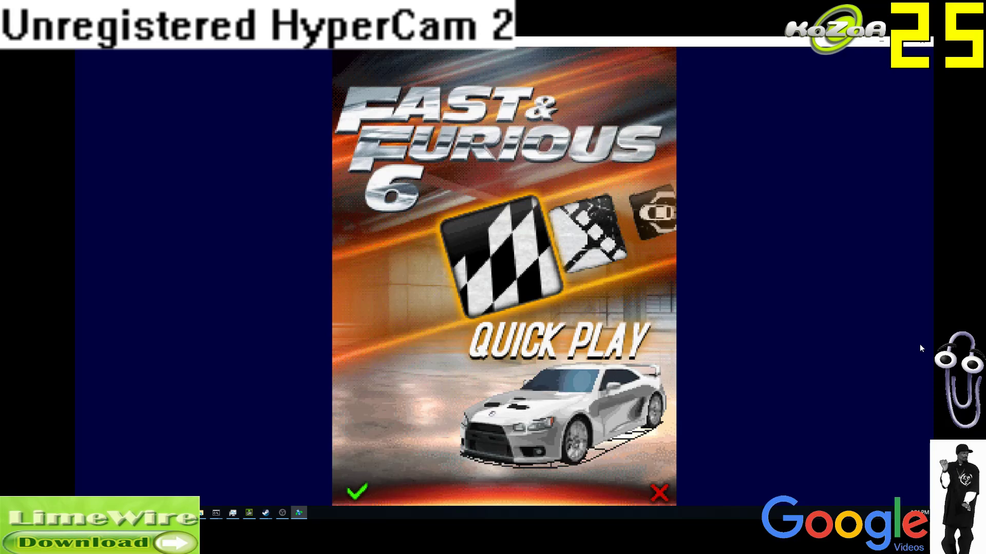
{"action": "key", "text": "Right"}
{"action": "key", "text": "Left"}
{"action": "key", "text": "Right"}
{"action": "key", "text": "Right"}
{"action": "key", "text": "Left"}
{"action": "key", "text": "Left"}
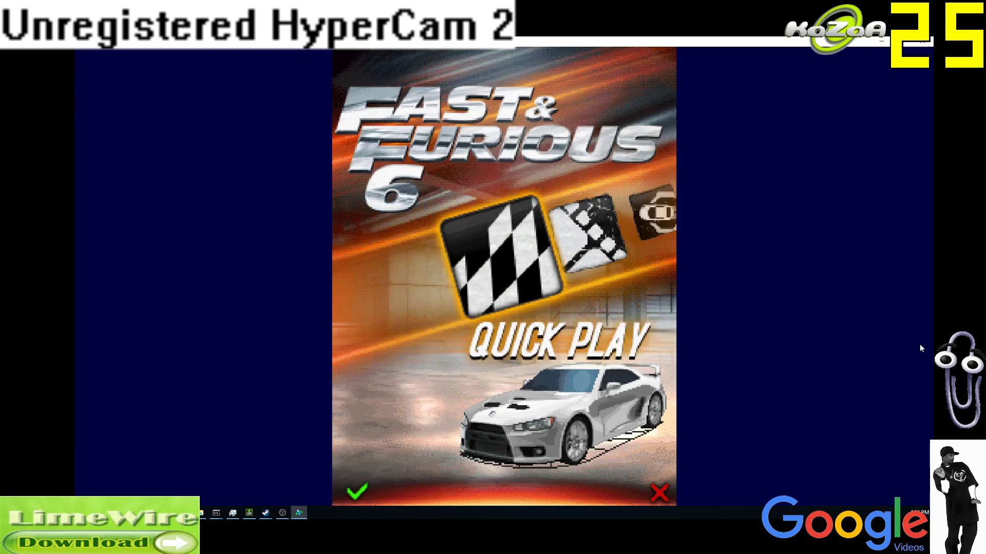
{"action": "key", "text": "Right"}
{"action": "key", "text": "Right"}
{"action": "key", "text": "Right"}
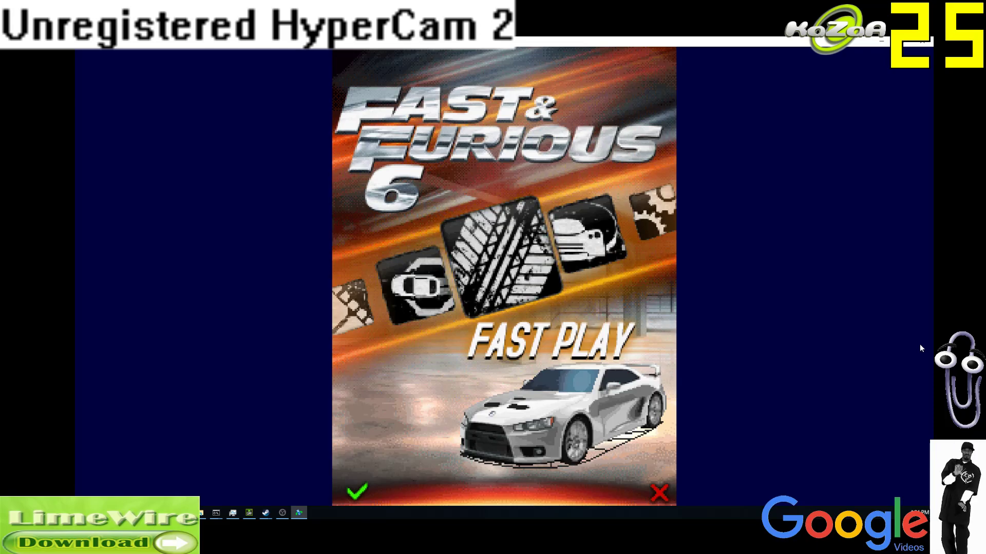
{"action": "key", "text": "Right"}
{"action": "key", "text": "Right"}
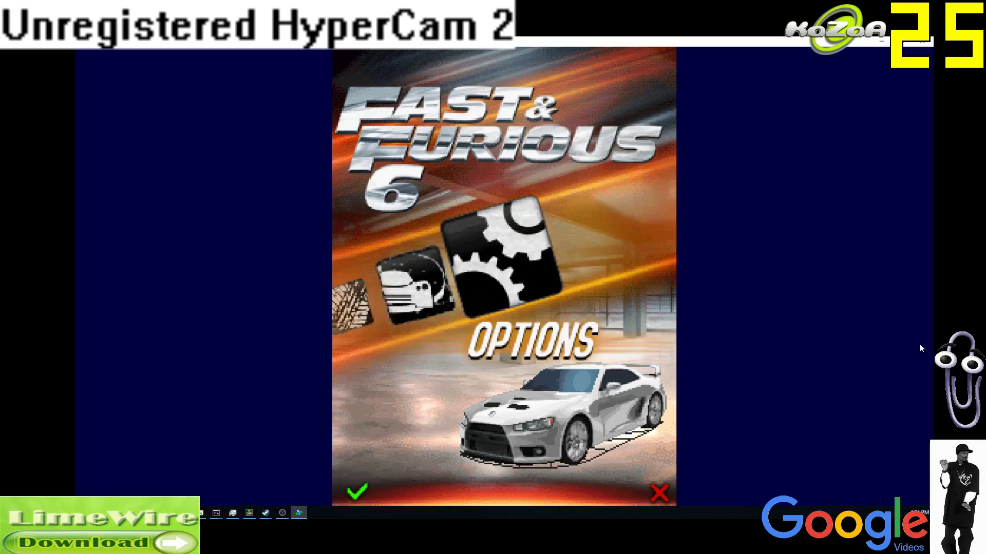
{"action": "key", "text": "Left"}
{"action": "key", "text": "Left"}
{"action": "key", "text": "Left"}
{"action": "key", "text": "Left"}
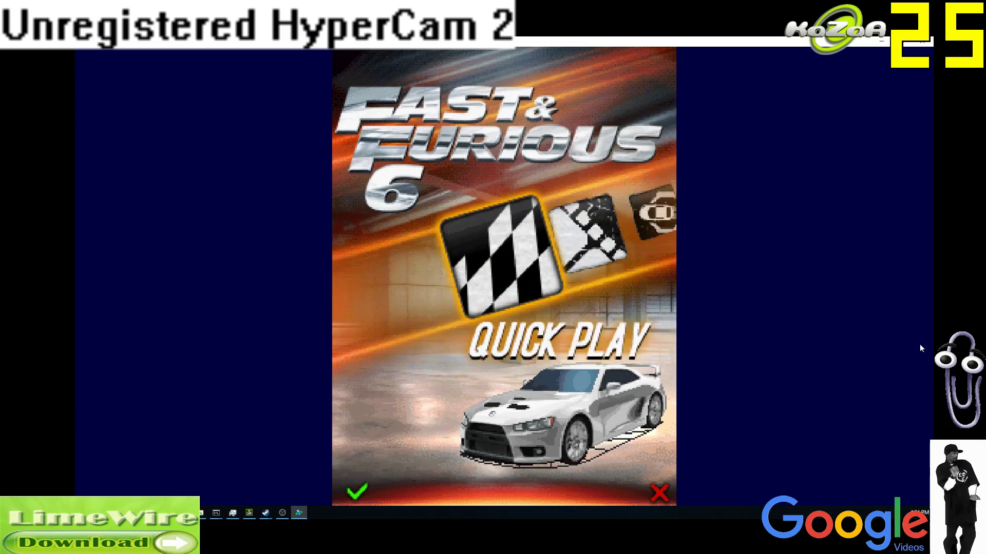
Choose Quick Play and continue past the Canary Islands briefing to start the race
{"action": "key", "text": "Right"}
{"action": "key", "text": "Left"}
{"action": "key", "text": "Return"}
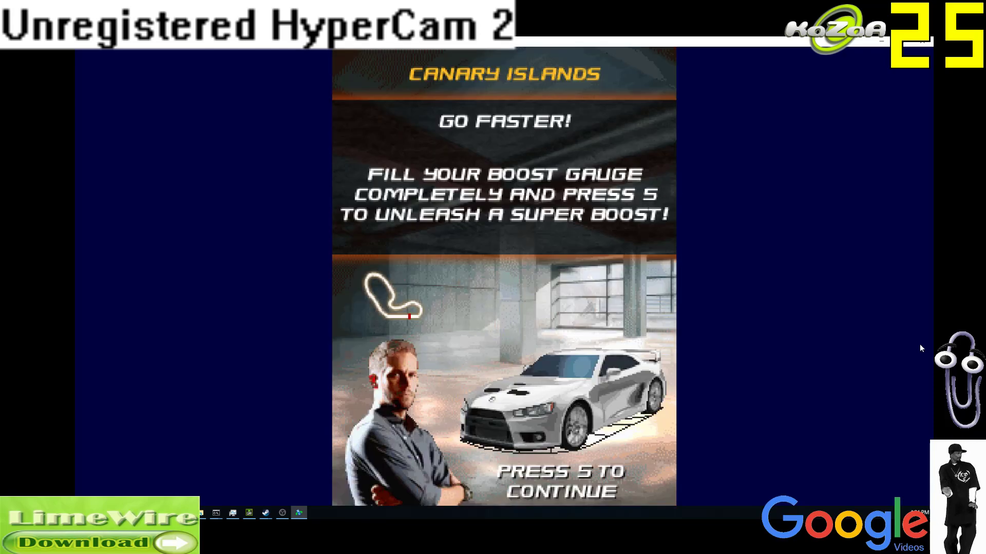
{"action": "key", "text": "5"}
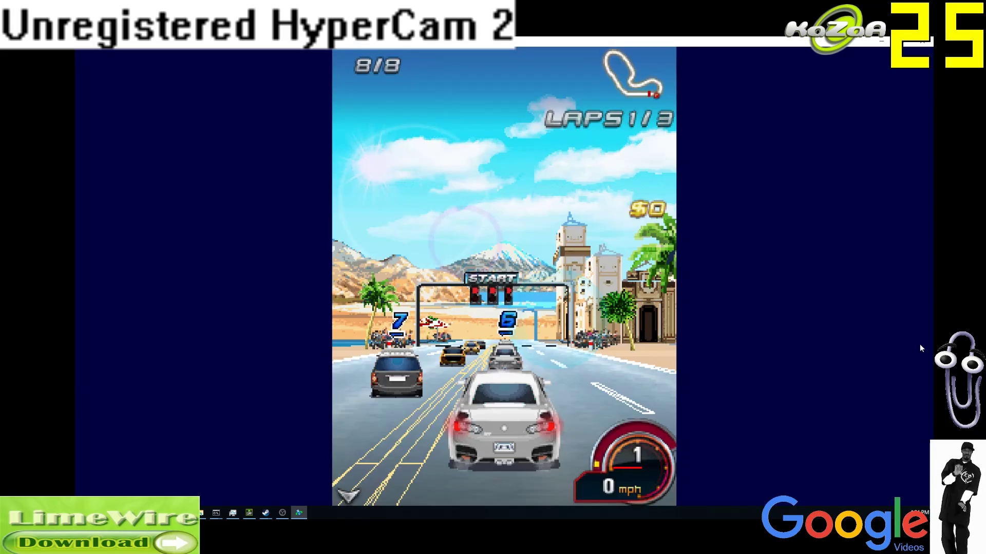